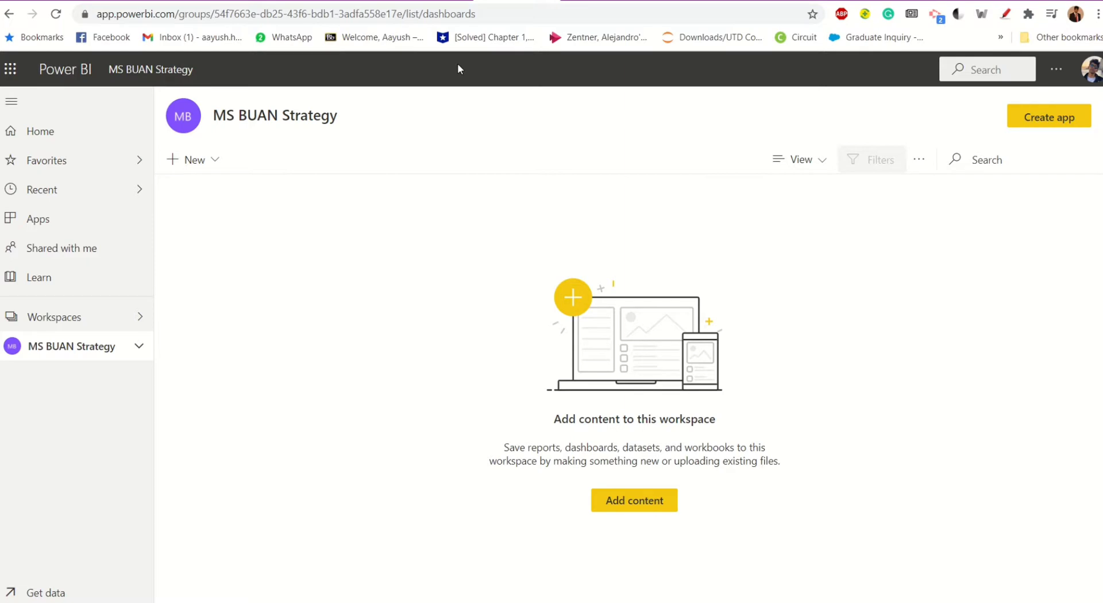
Open the hingar Stream Analytics job from the Azure portal home page.
{"action": "key", "text": "alt+Tab"}
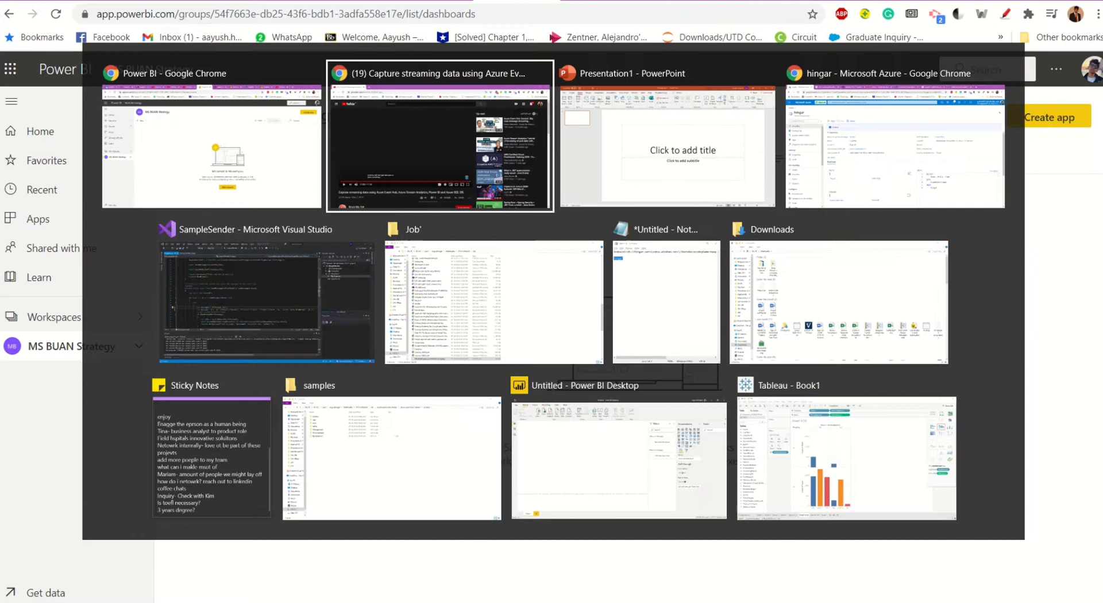
{"action": "key", "text": "alt+Tab"}
{"action": "key", "text": "alt+Tab"}
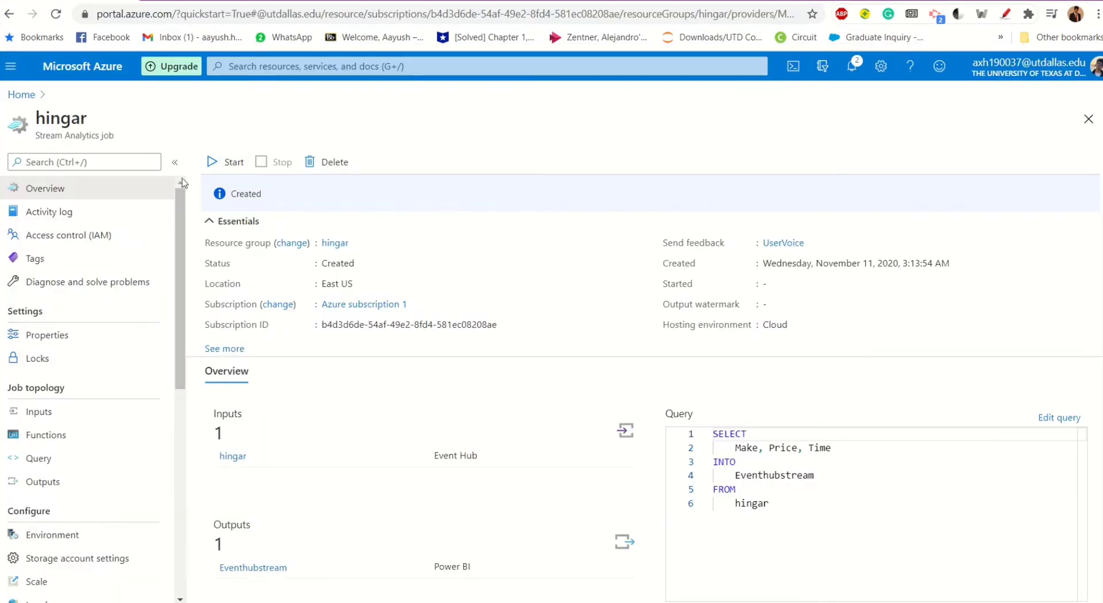
{"action": "left_click", "coordinate": [23, 95]}
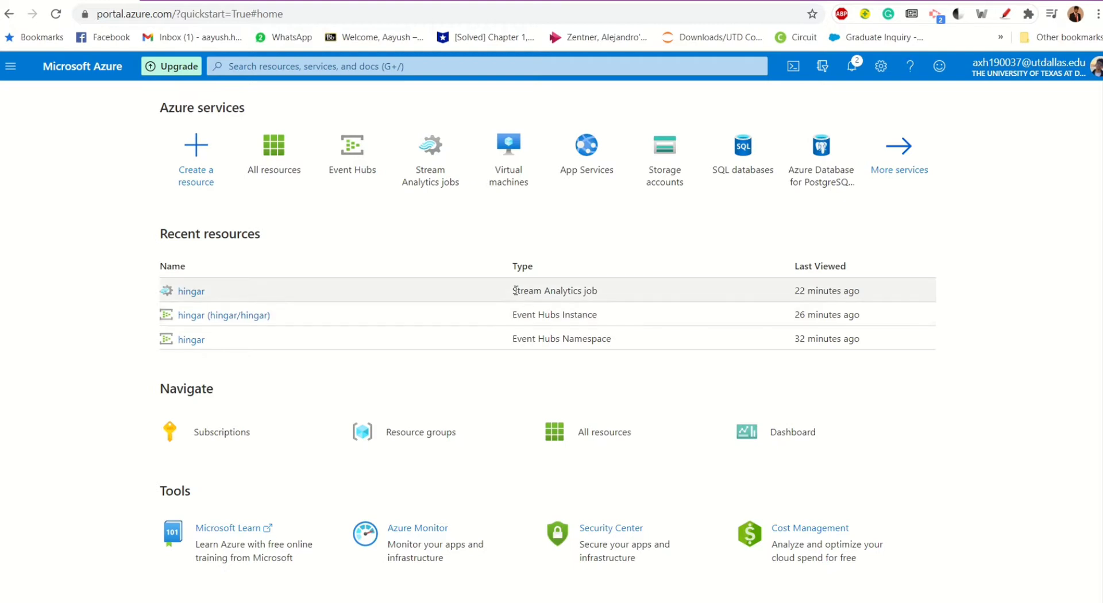
{"action": "left_click", "coordinate": [191, 293]}
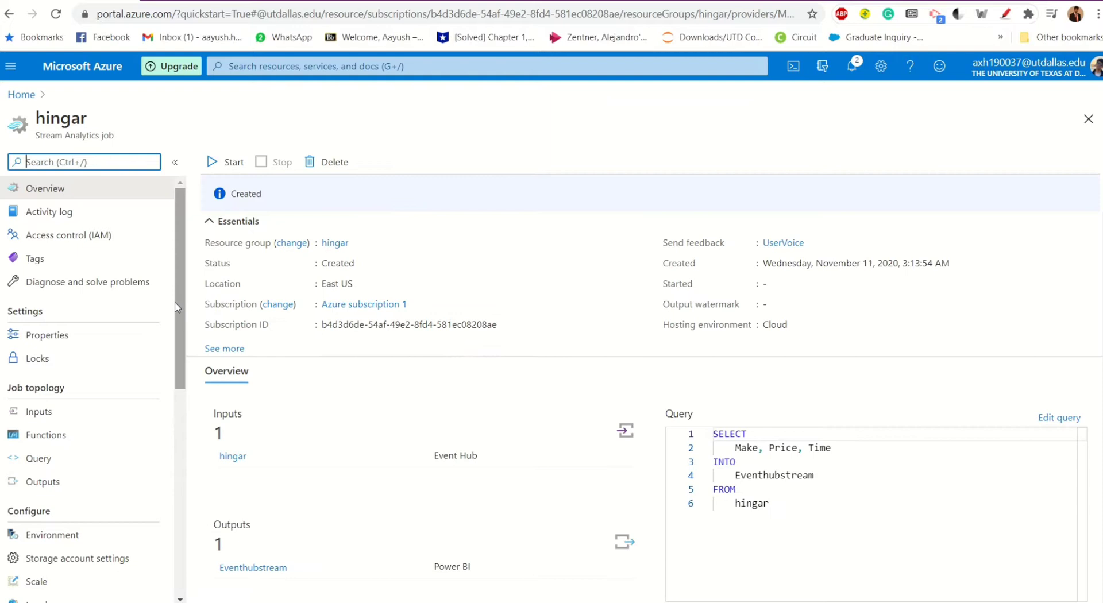
Review the job's Event Hub input and the Eventhubstream Power BI output, glancing at Power BI.
{"action": "left_click", "coordinate": [95, 411]}
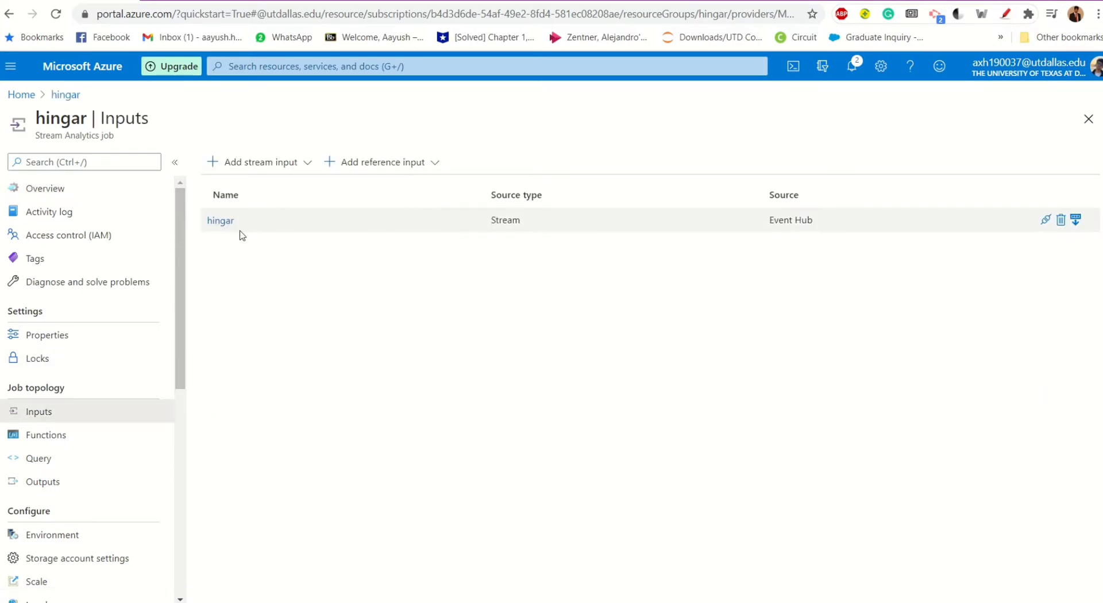
{"action": "left_click", "coordinate": [91, 482]}
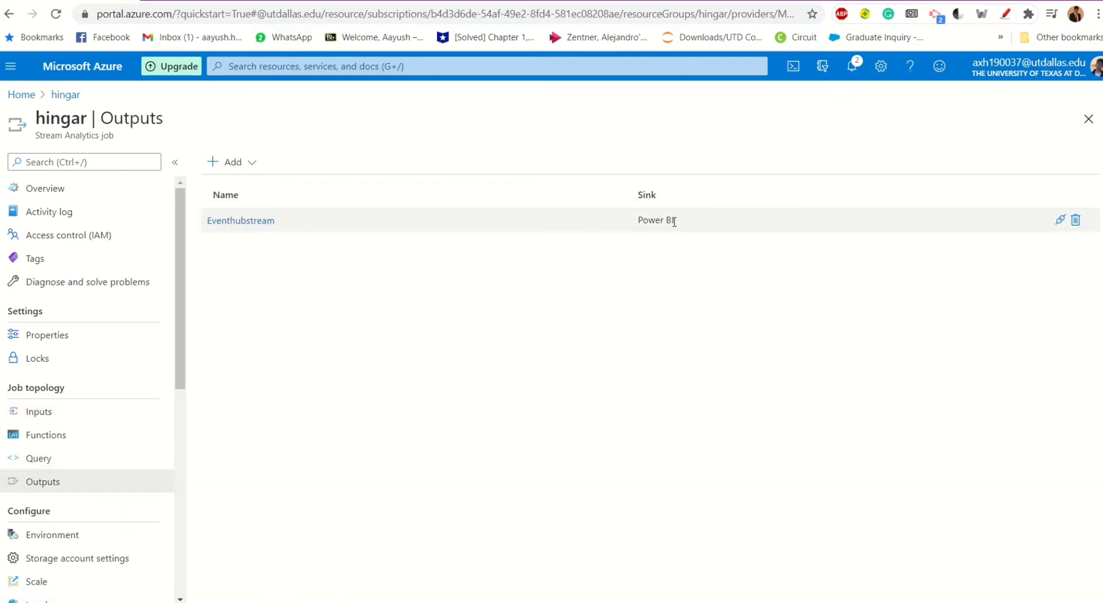
{"action": "key", "text": "alt+Tab"}
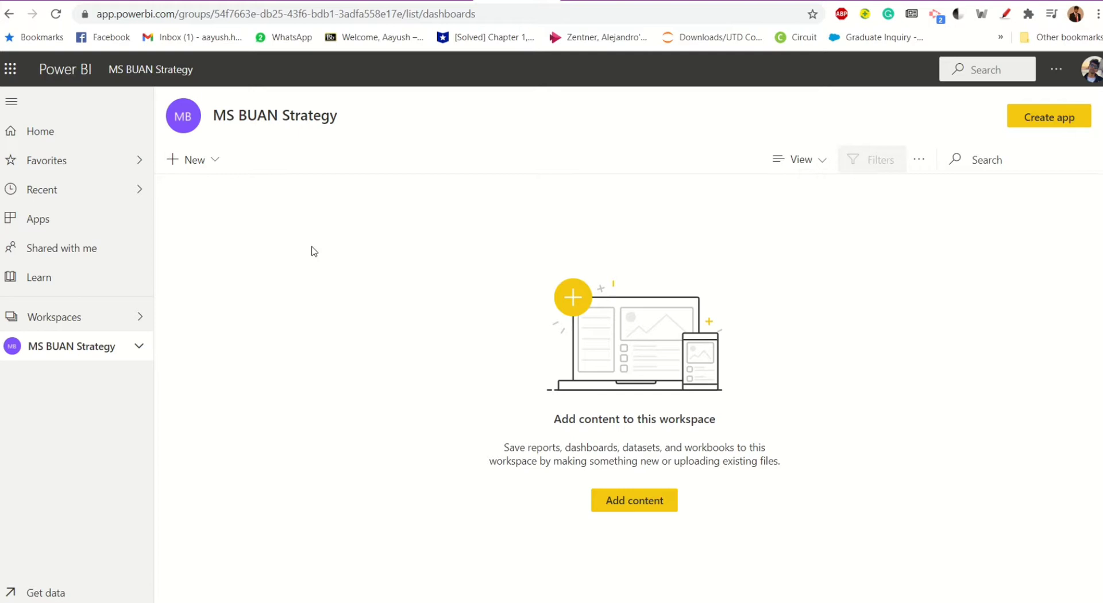
{"action": "key", "text": "alt+Tab"}
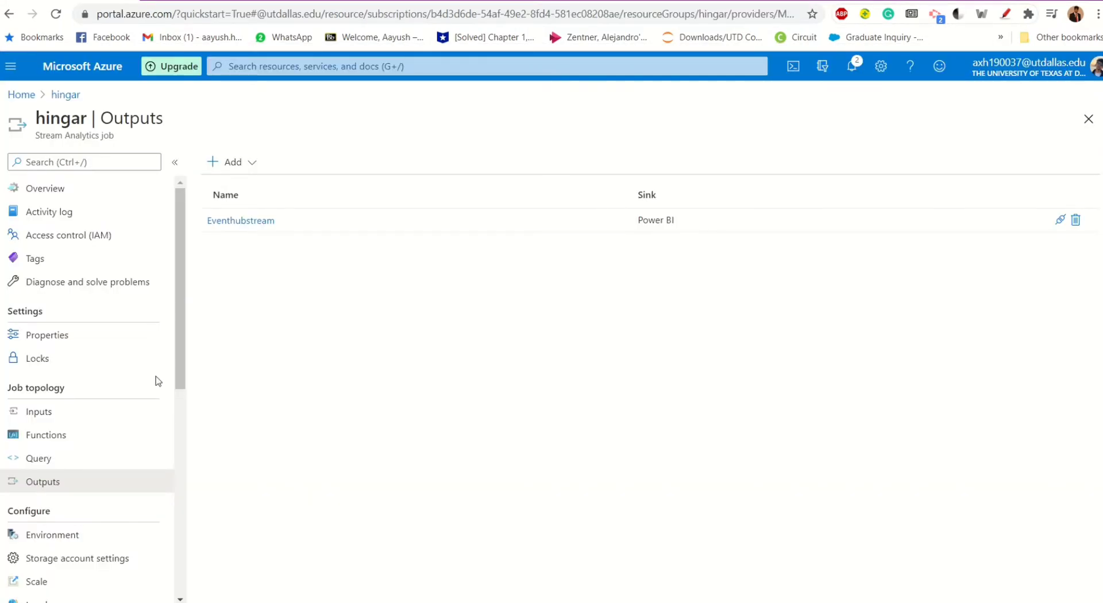
{"action": "left_click", "coordinate": [109, 197]}
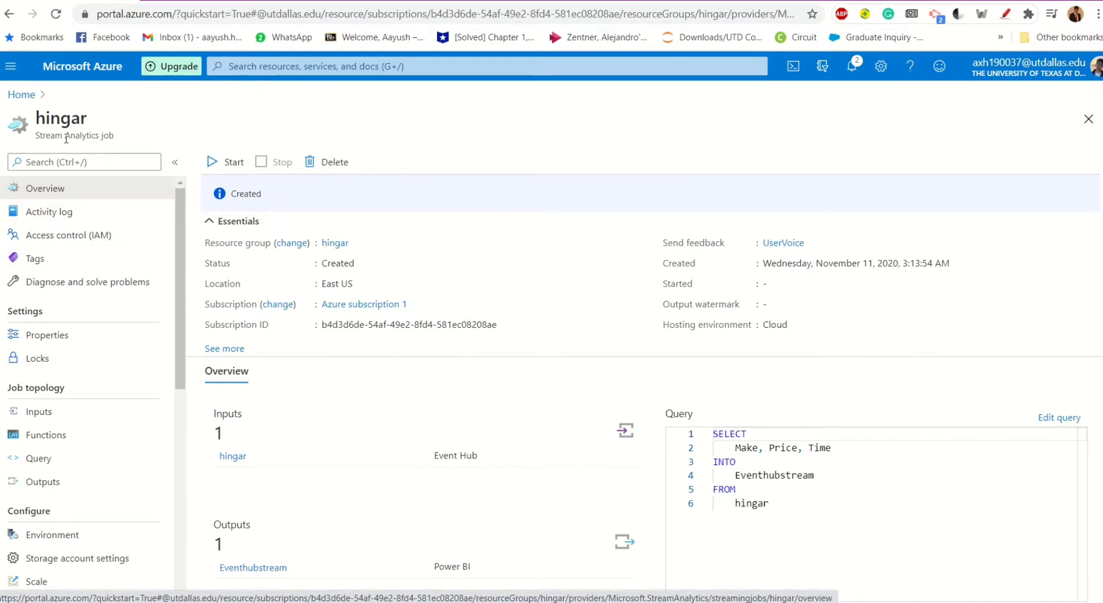
{"action": "left_click", "coordinate": [23, 95]}
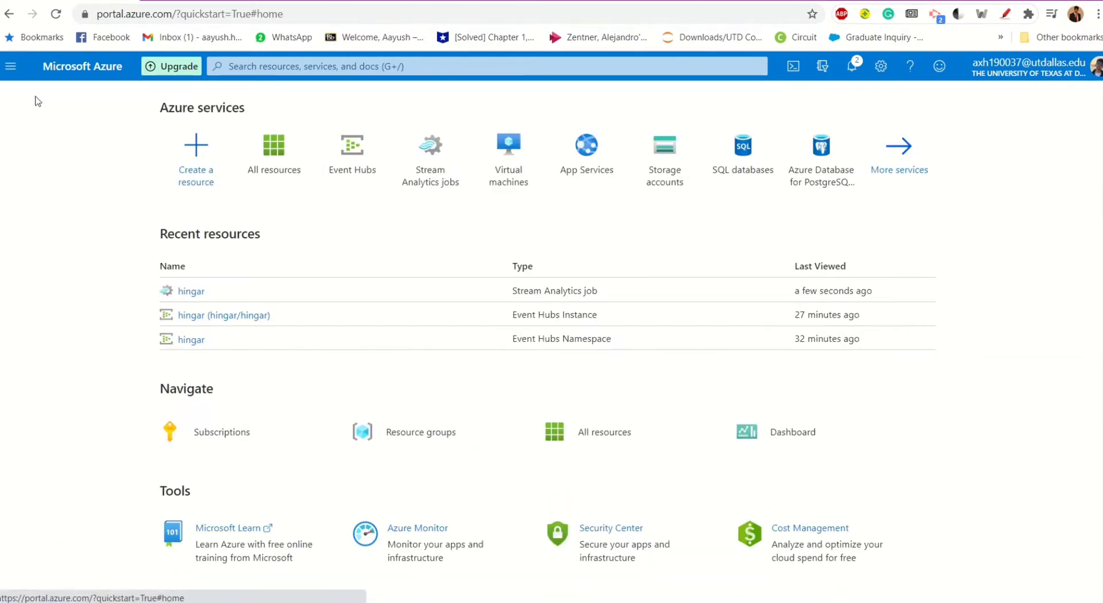
{"action": "left_click", "coordinate": [213, 323]}
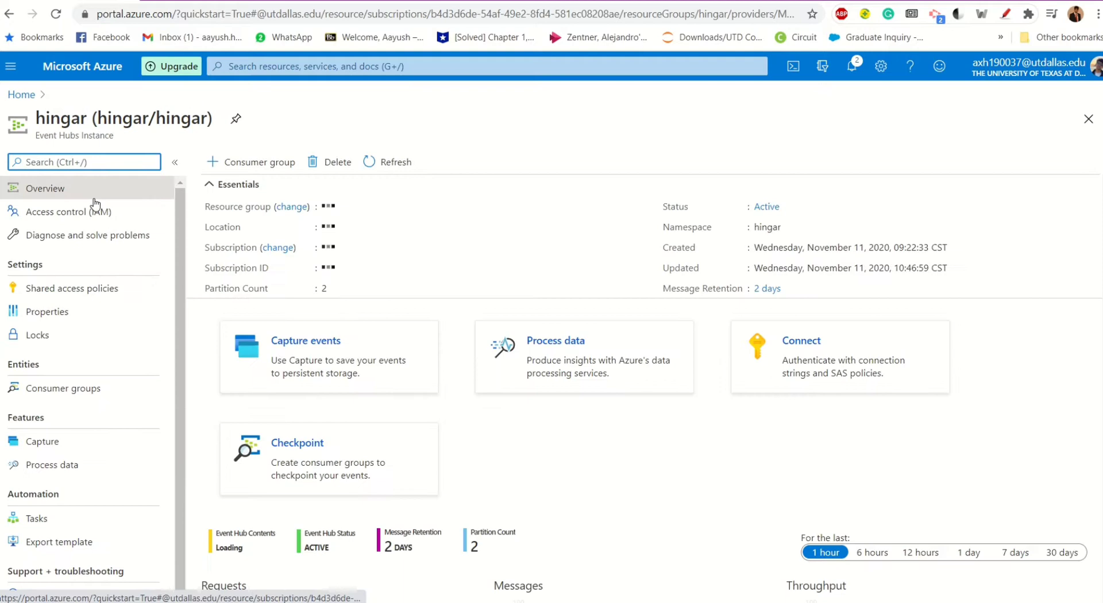
{"action": "scroll", "coordinate": [315, 358], "scroll_direction": "down", "scroll_amount": 4}
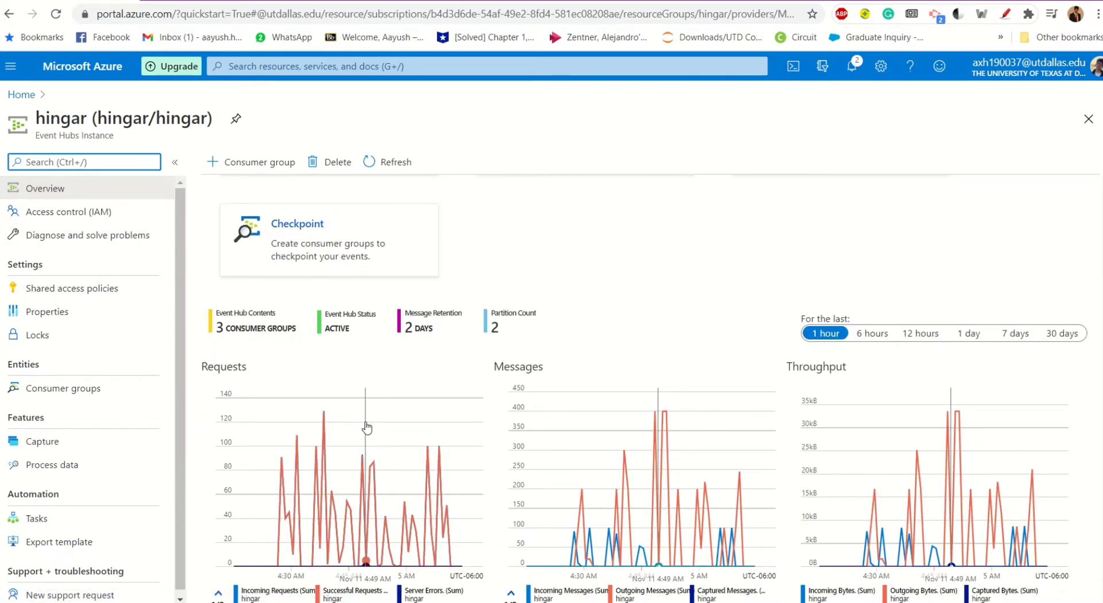
{"action": "scroll", "coordinate": [367, 428], "scroll_direction": "down", "scroll_amount": 3}
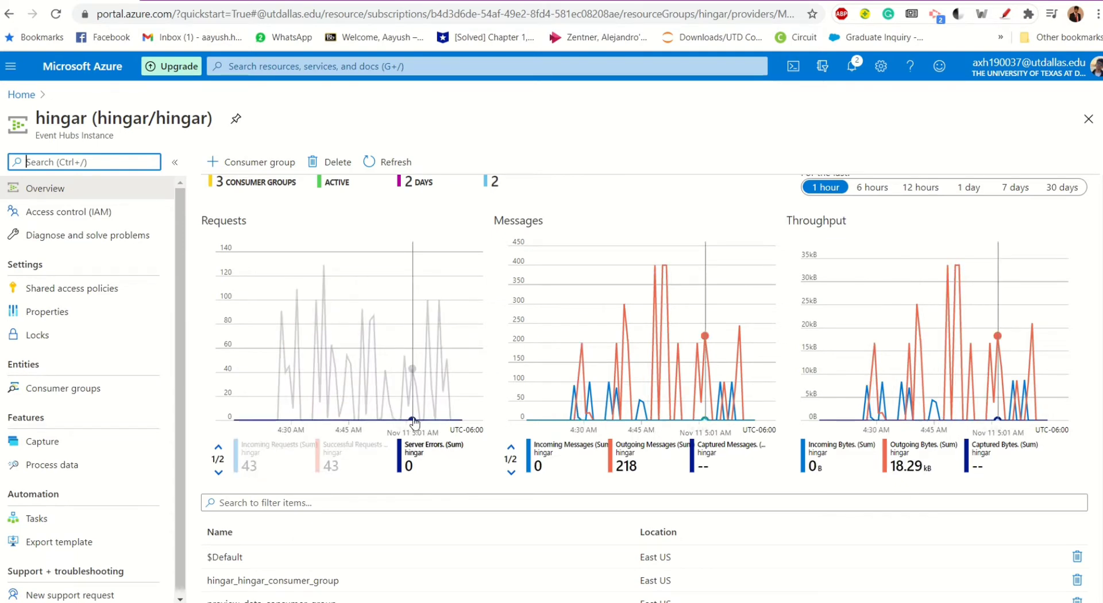
{"action": "scroll", "coordinate": [499, 428], "scroll_direction": "up", "scroll_amount": 3}
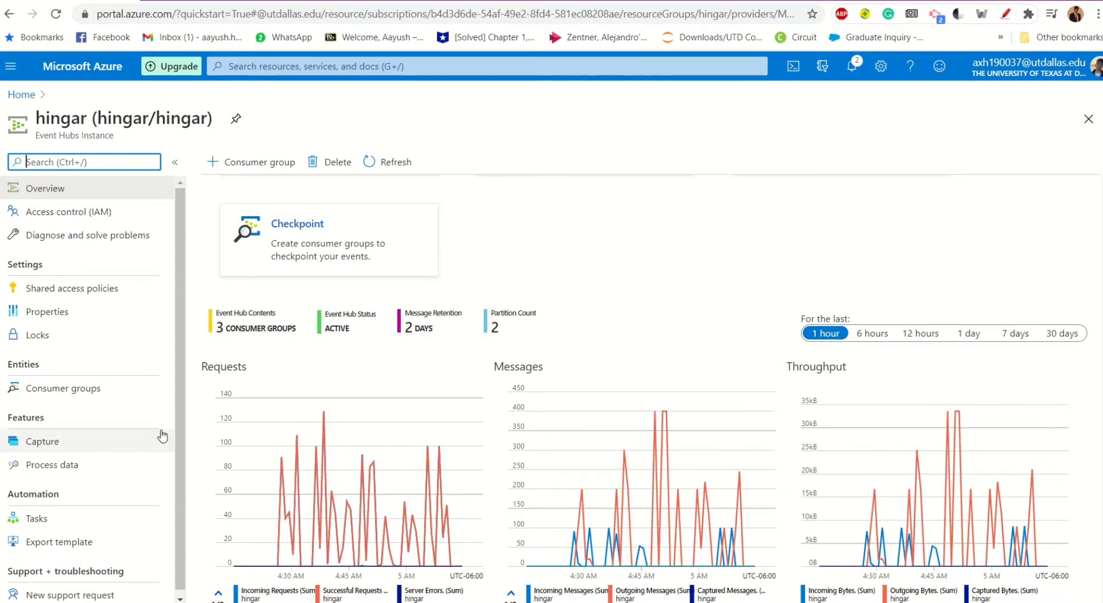
{"action": "scroll", "coordinate": [142, 415], "scroll_direction": "down", "scroll_amount": 1}
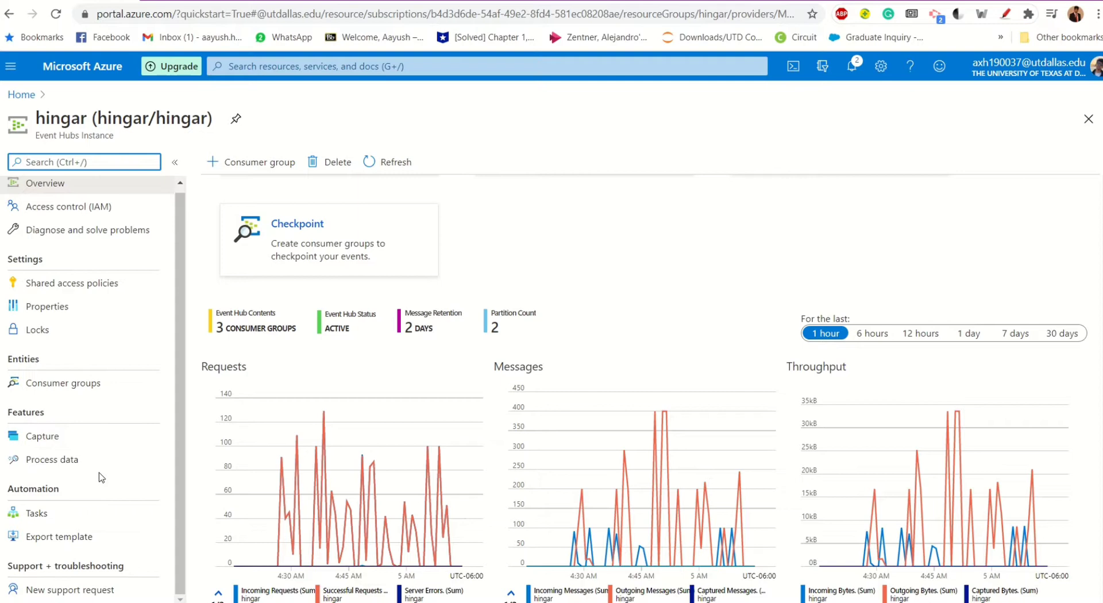
{"action": "scroll", "coordinate": [102, 477], "scroll_direction": "up", "scroll_amount": 1}
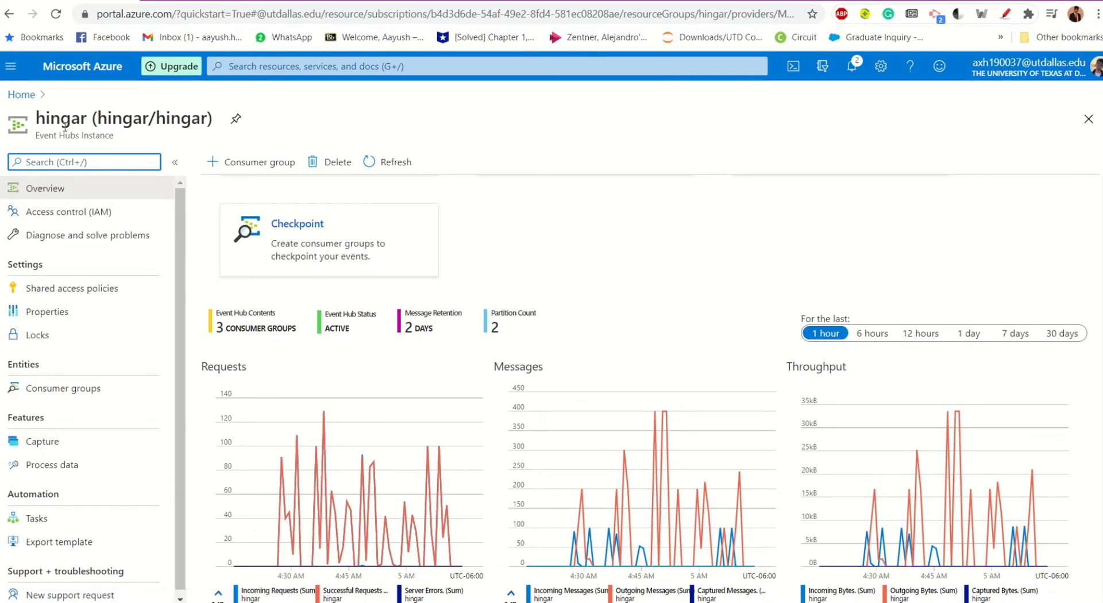
{"action": "left_click", "coordinate": [21, 95]}
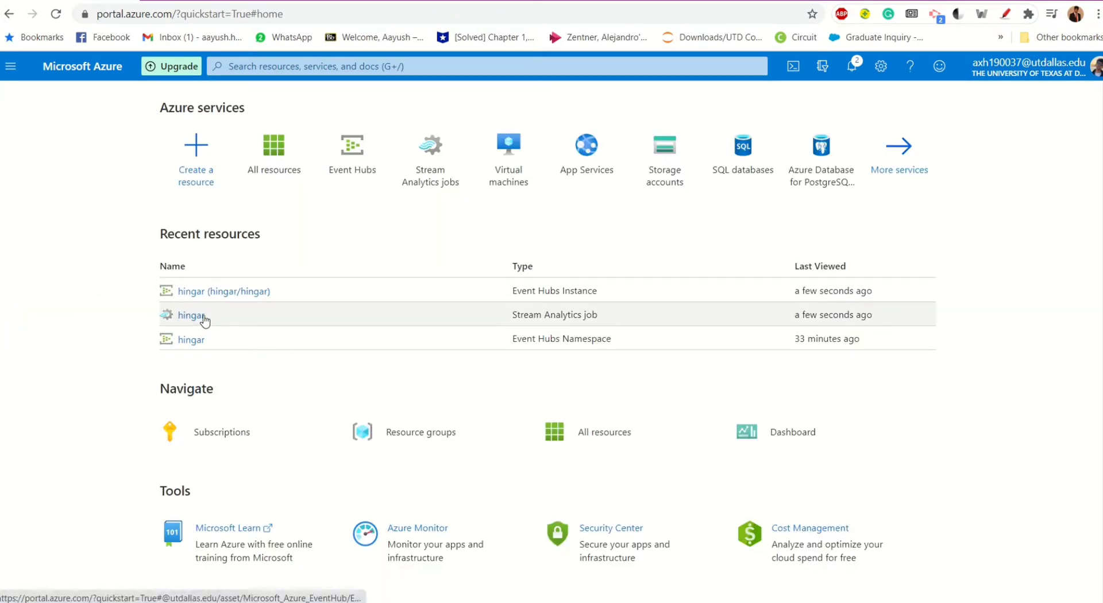
{"action": "left_click", "coordinate": [197, 341]}
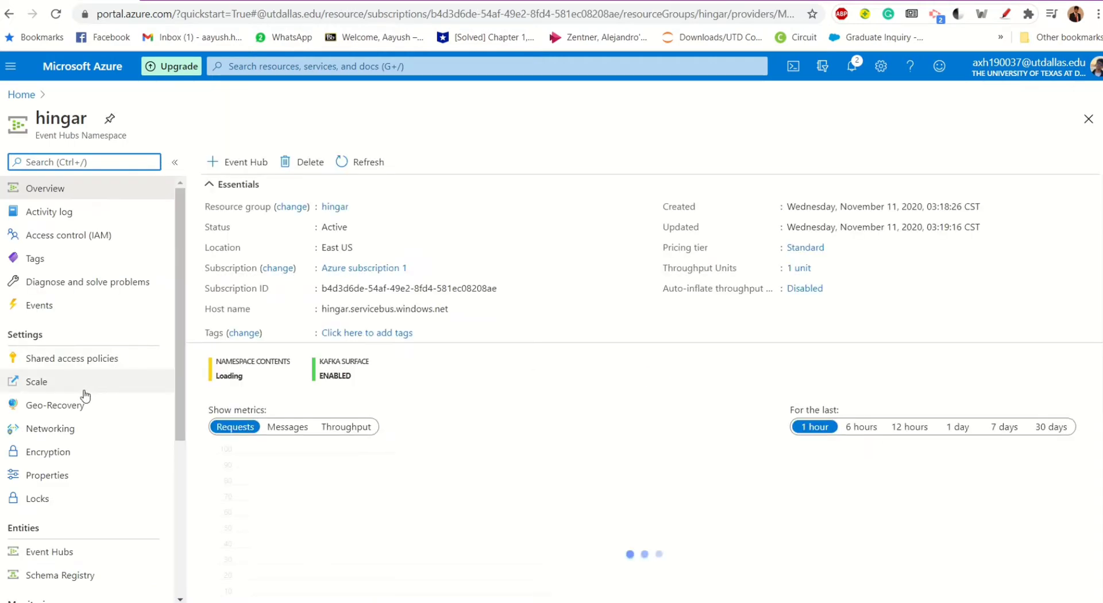
{"action": "scroll", "coordinate": [81, 412], "scroll_direction": "down", "scroll_amount": 3}
{"action": "scroll", "coordinate": [78, 413], "scroll_direction": "up", "scroll_amount": 4}
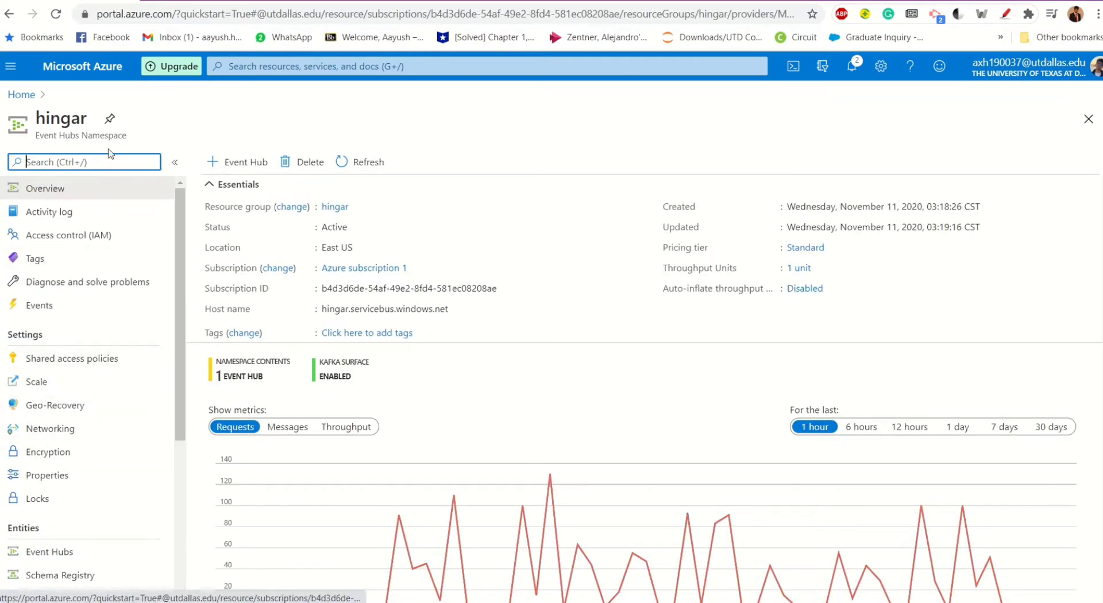
{"action": "left_click", "coordinate": [33, 96]}
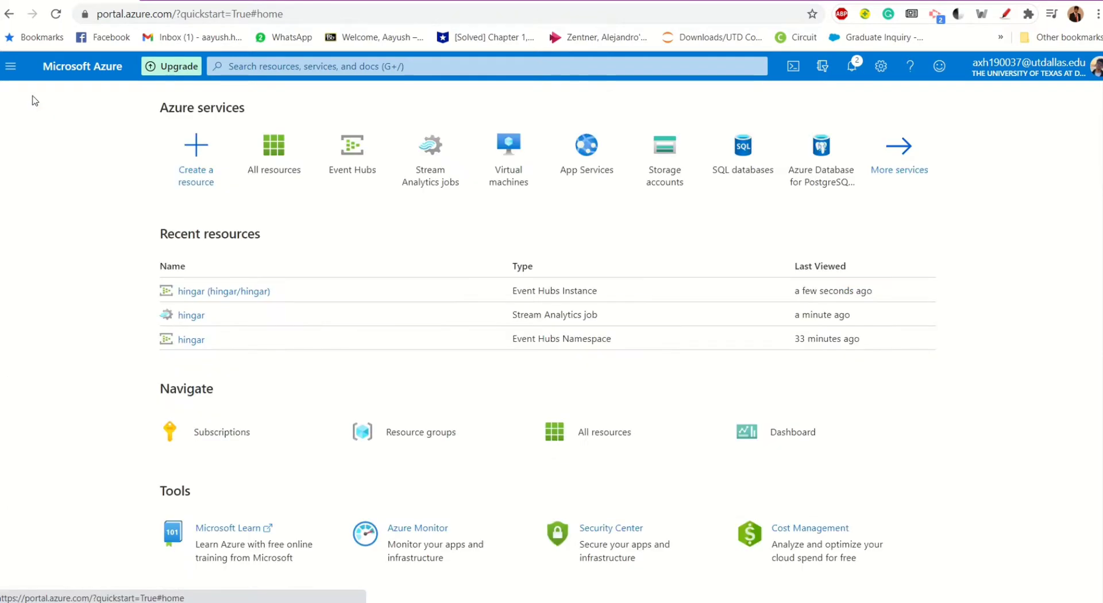
{"action": "left_click", "coordinate": [192, 315]}
Open the hingar query to preview incoming Honda events with Price values 3, 2, 1, 0.
{"action": "scroll", "coordinate": [115, 368], "scroll_direction": "down", "scroll_amount": 4}
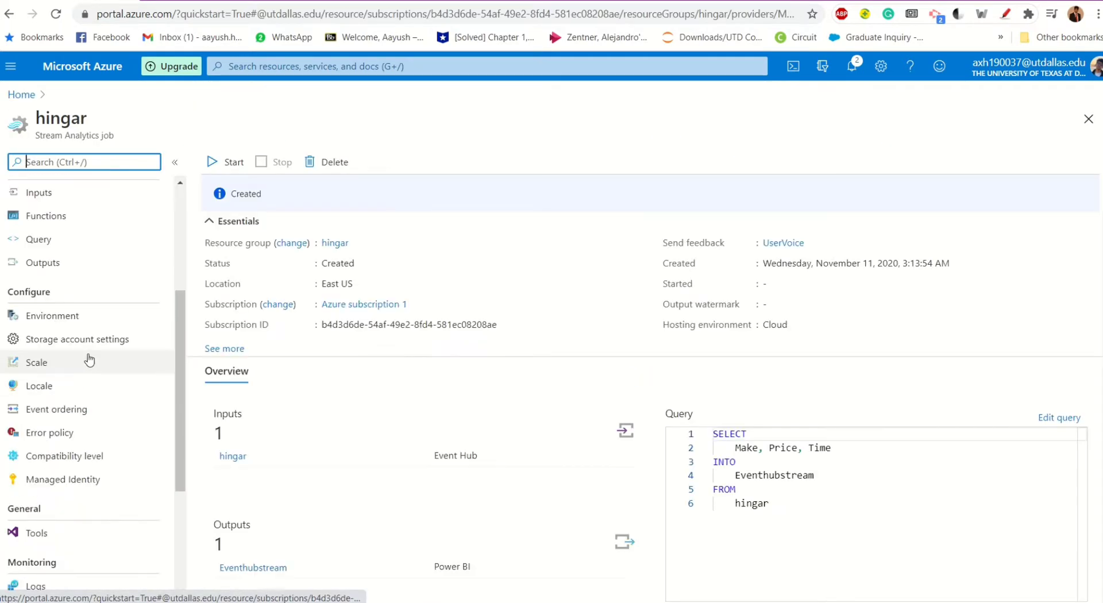
{"action": "left_click", "coordinate": [81, 240]}
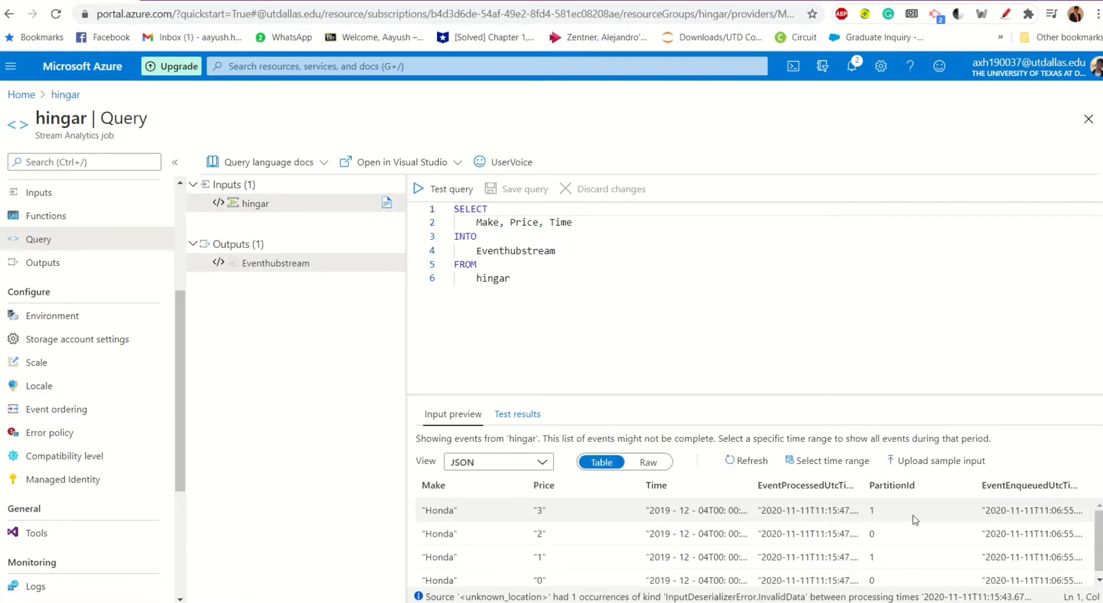
Bring up the SampleSender code in Visual Studio that builds Honda JSON messages.
{"action": "key", "text": "alt+Tab"}
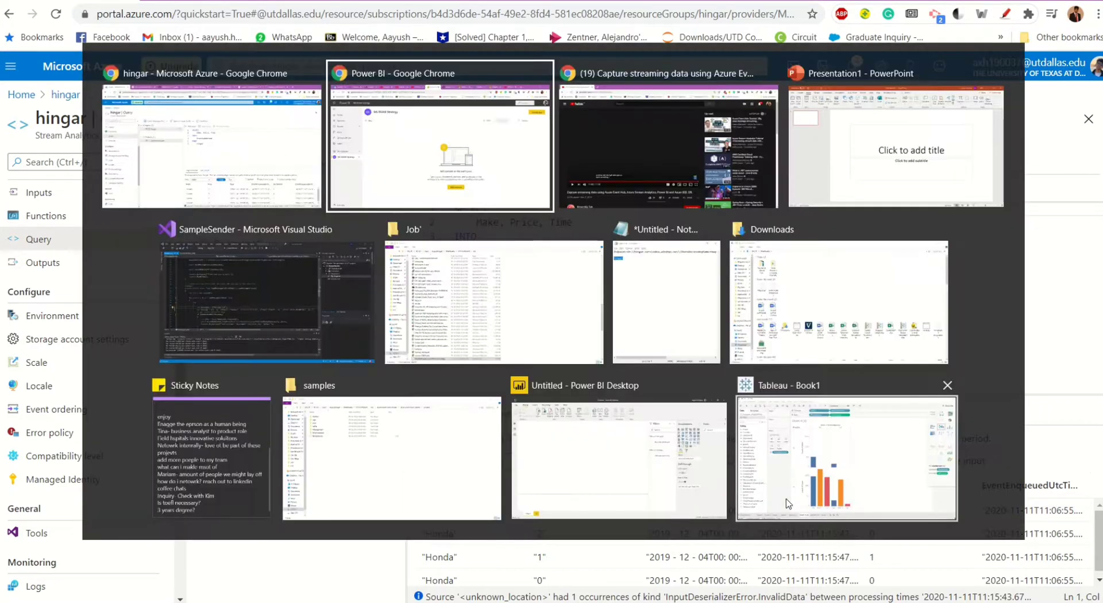
{"action": "key", "text": "Tab"}
{"action": "key", "text": "Tab"}
{"action": "key", "text": "Tab"}
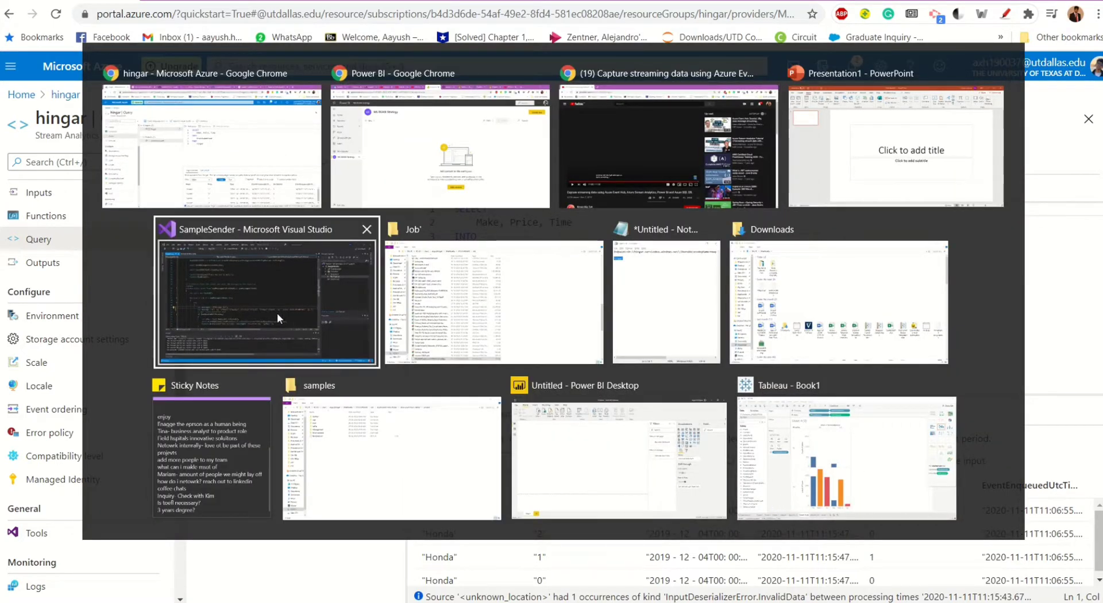
{"action": "left_click", "coordinate": [277, 313]}
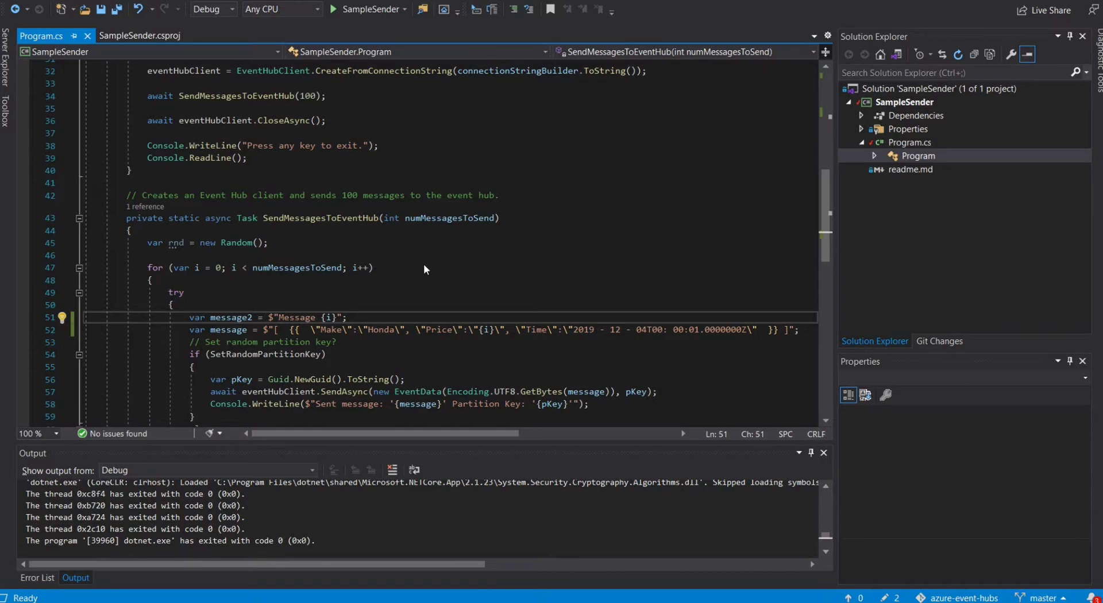
{"action": "key", "text": "alt+Tab"}
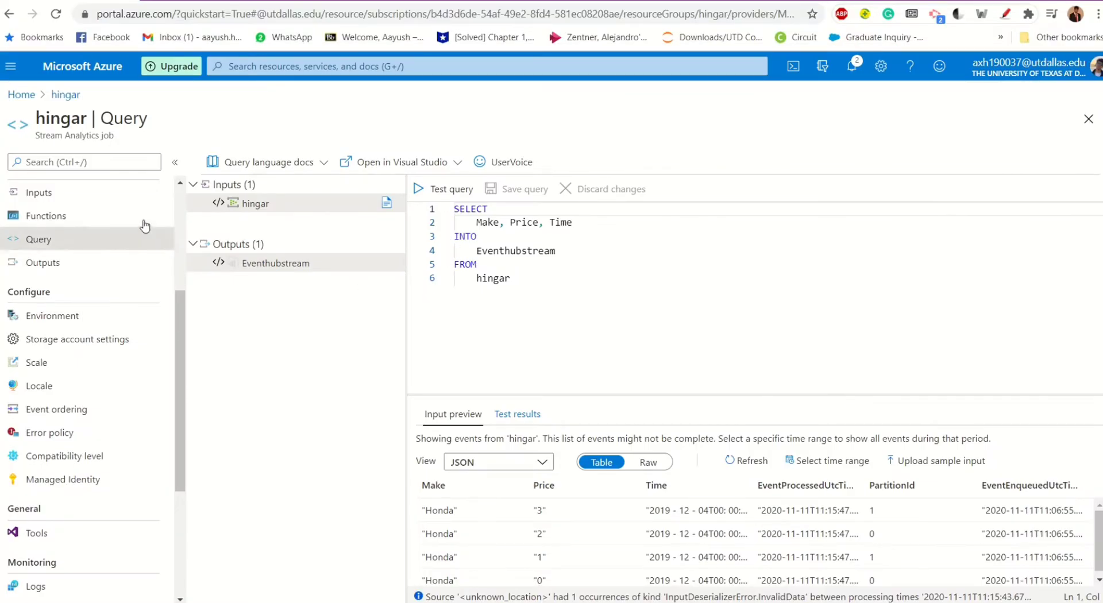
Return to the hingar job overview, status Created, after a brief look at SampleSender.
{"action": "scroll", "coordinate": [143, 221], "scroll_direction": "up", "scroll_amount": 4}
{"action": "left_click", "coordinate": [119, 195]}
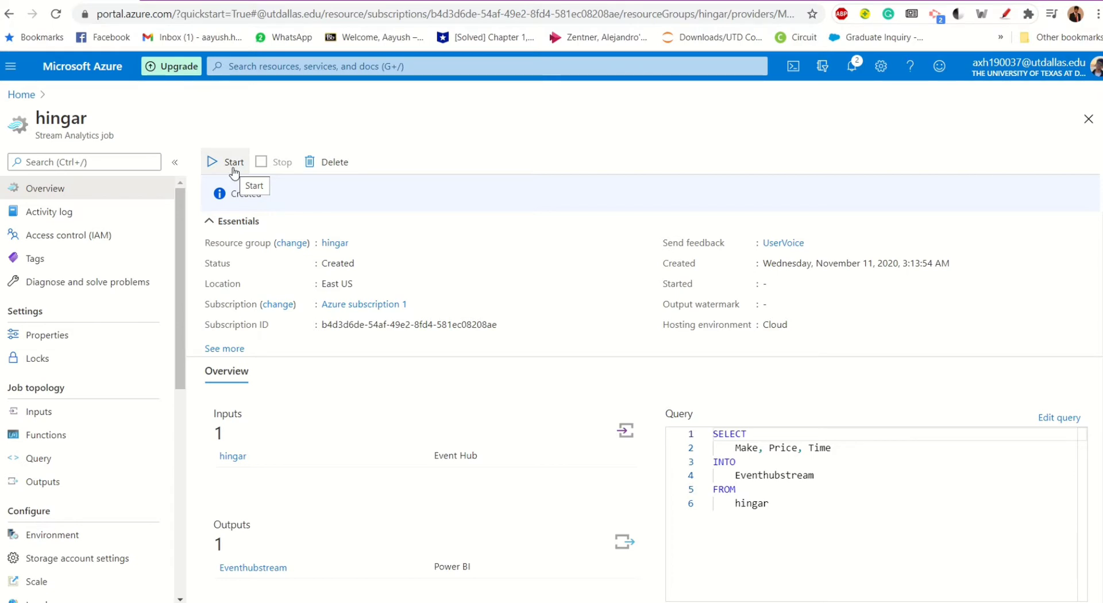
{"action": "key", "text": "alt+Tab"}
{"action": "key", "text": "alt+Tab"}
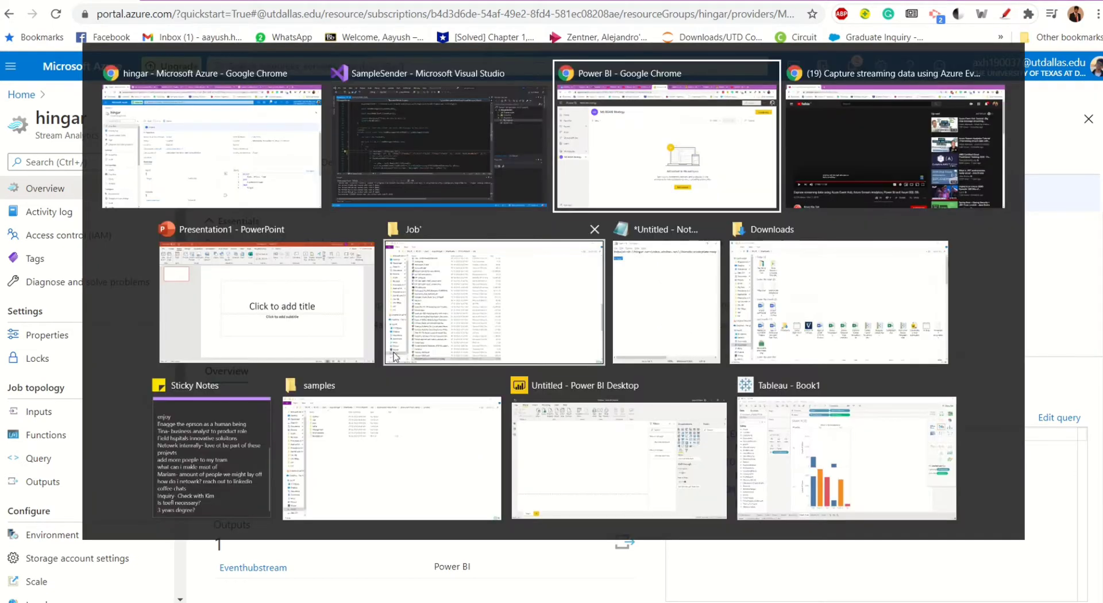
{"action": "left_click", "coordinate": [398, 188]}
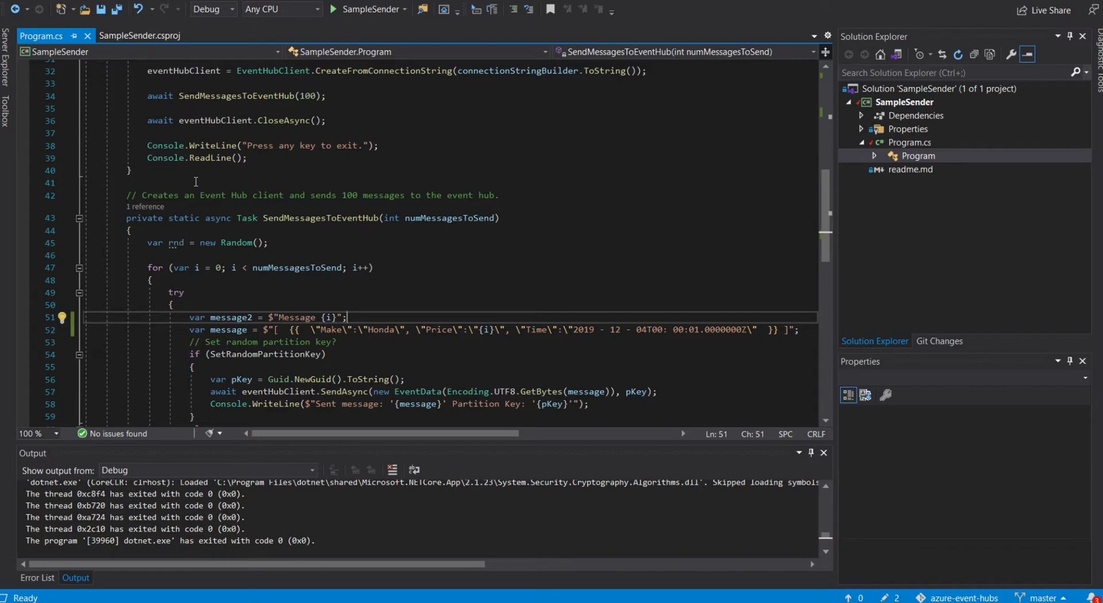
{"action": "key", "text": "alt+Tab"}
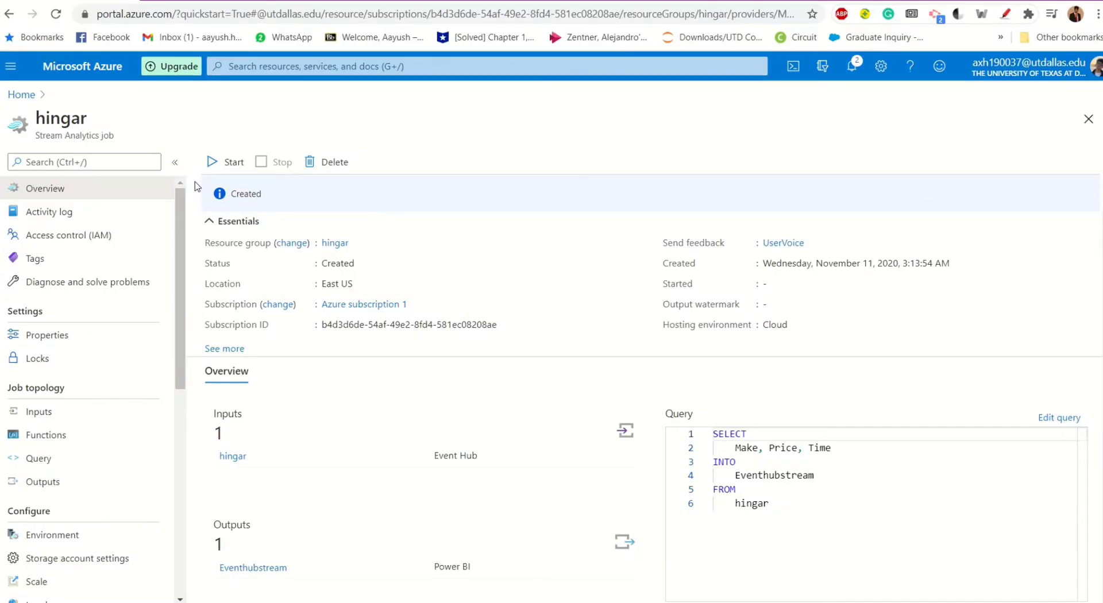
Start the hingar job with the job output start time set to Now.
{"action": "left_click", "coordinate": [225, 167]}
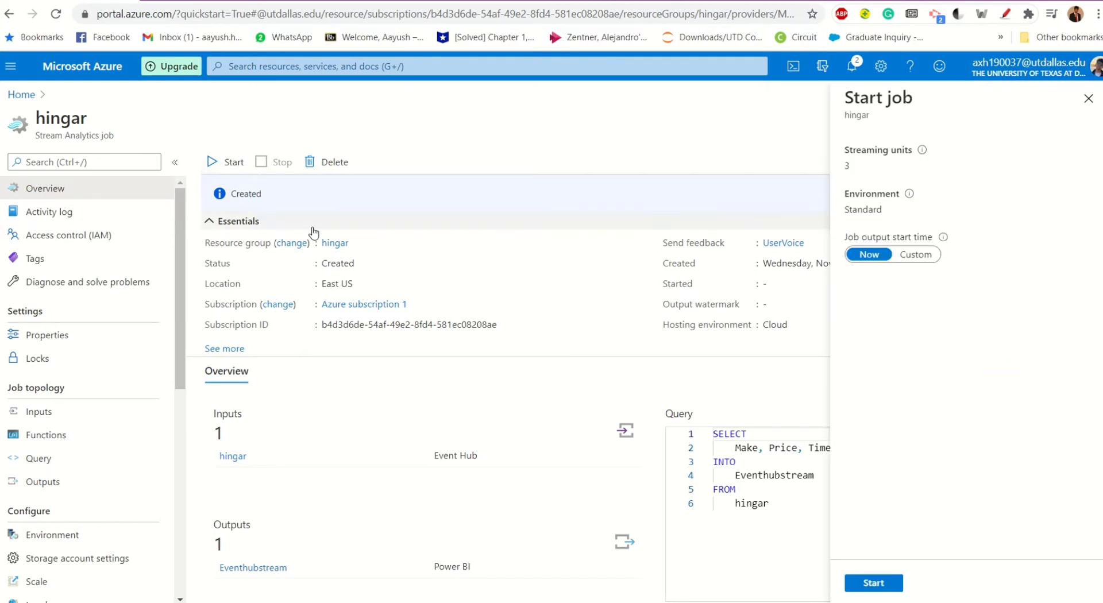
{"action": "mouse_move", "coordinate": [922, 153]}
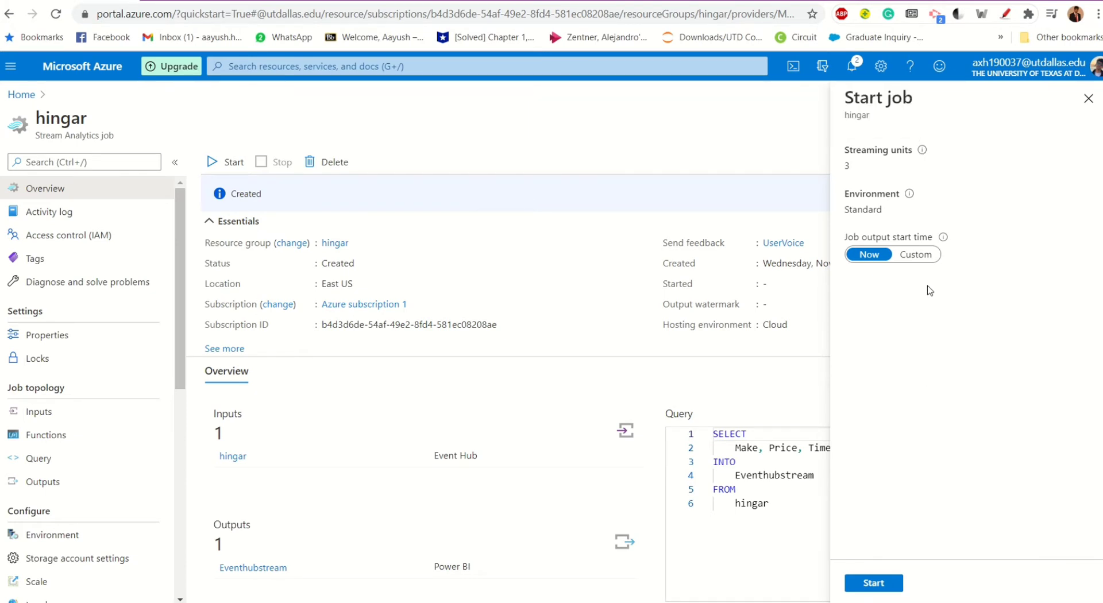
{"action": "left_click", "coordinate": [877, 586]}
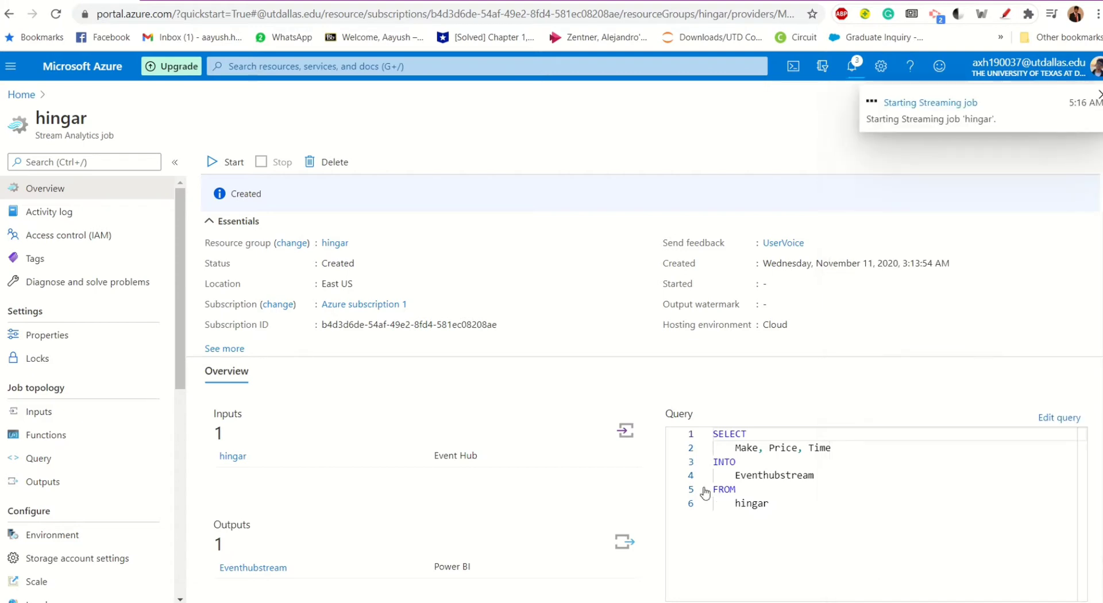
Run SampleSender to send 100 Honda events, exit it, and return to the Azure job.
{"action": "key", "text": "alt+Tab"}
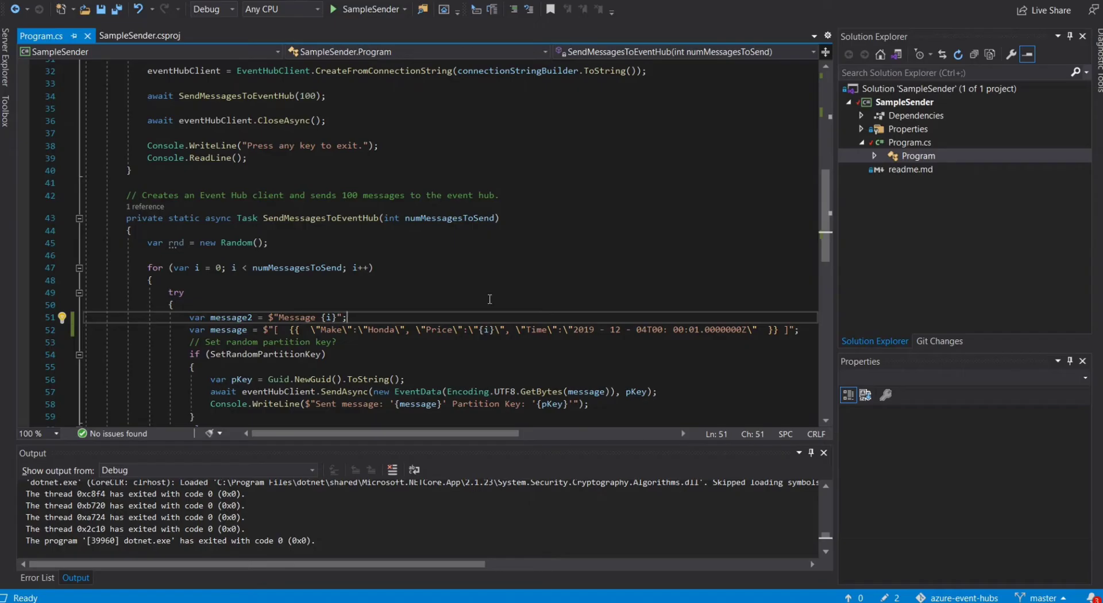
{"action": "left_click", "coordinate": [368, 9]}
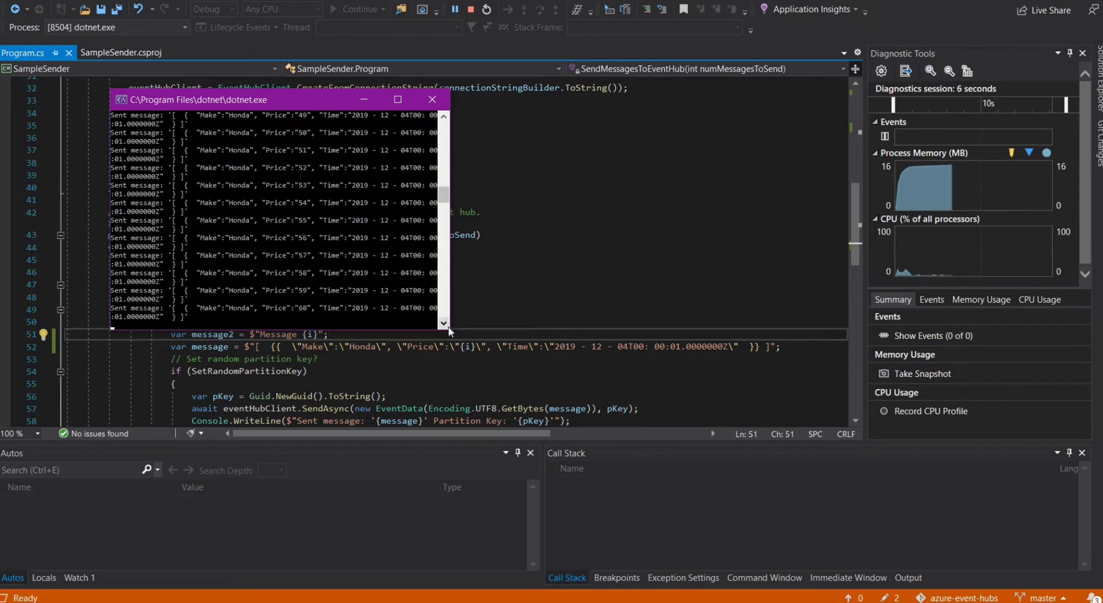
{"action": "left_click_drag", "start_coordinate": [449, 331], "coordinate": [677, 331]}
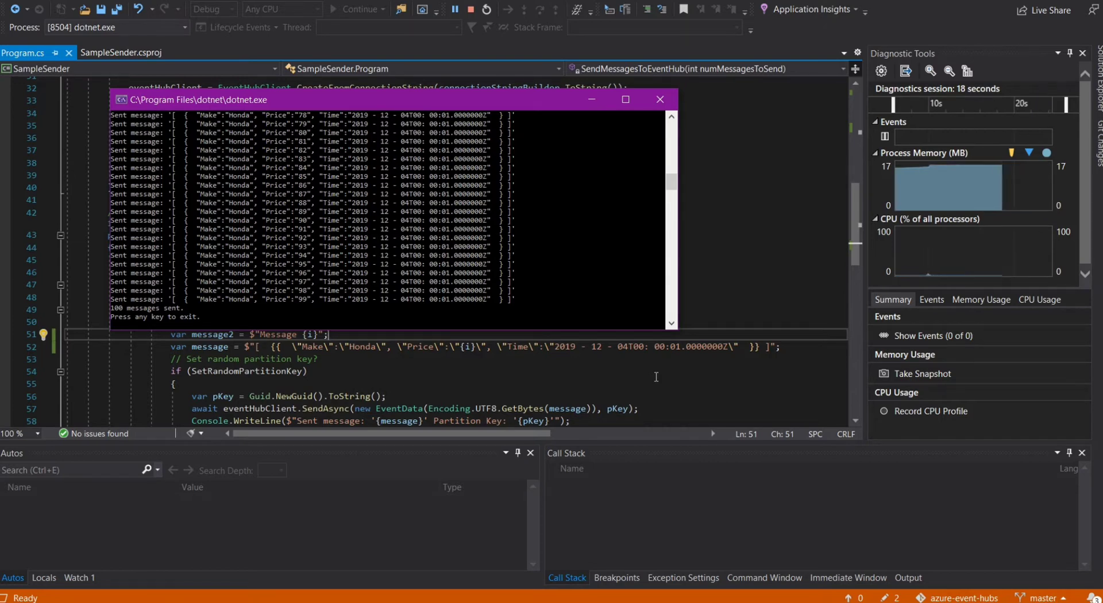
{"action": "key", "text": "Return"}
{"action": "key", "text": "Return"}
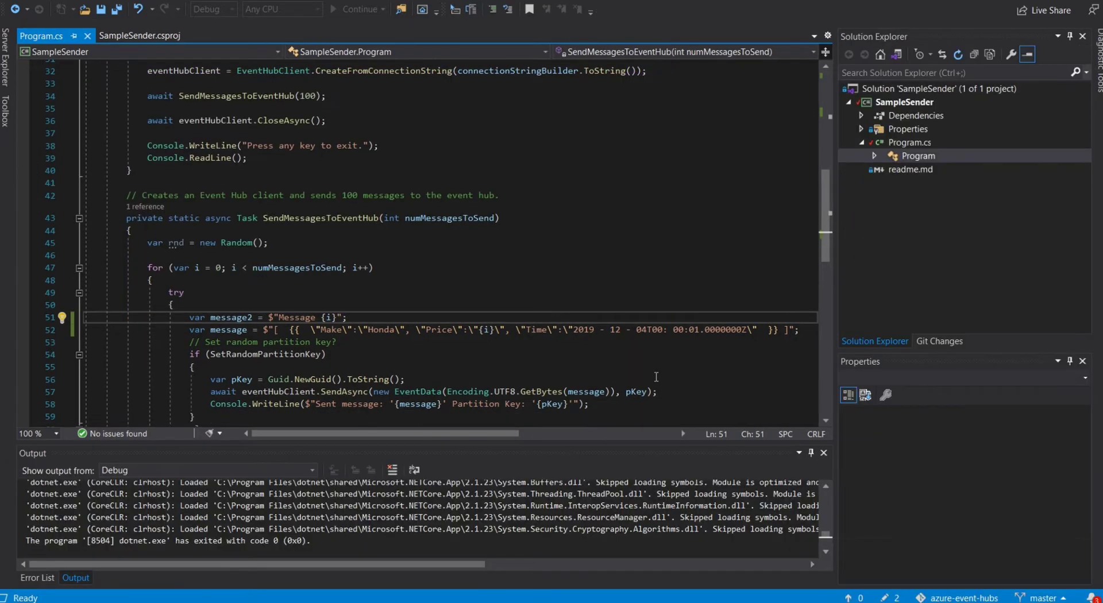
{"action": "key", "text": "alt+Tab"}
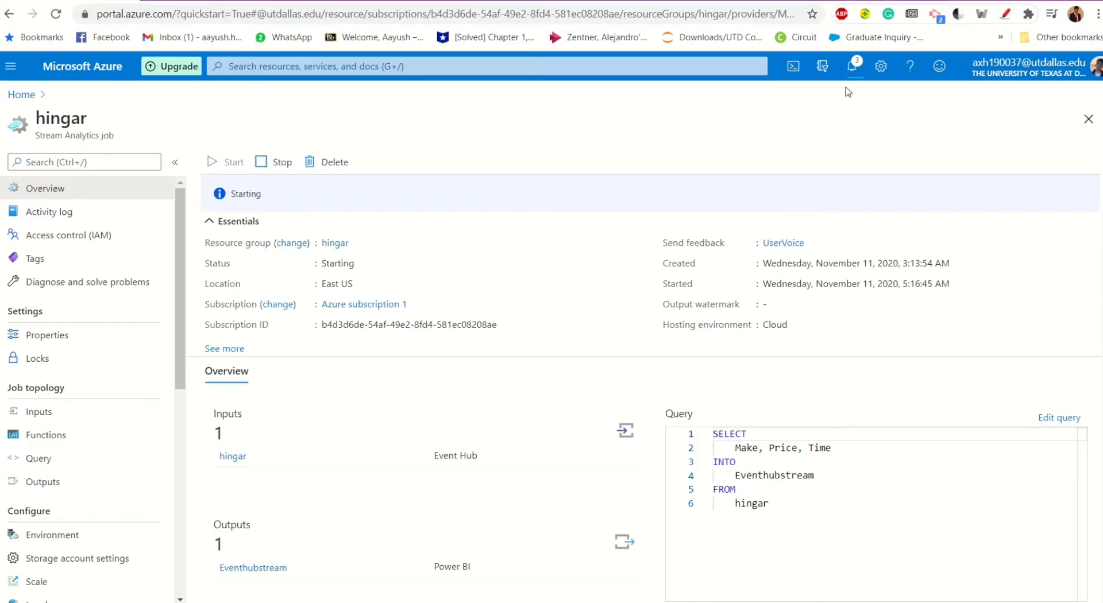
Check notifications and refresh Power BI until the hingar job status shows Running.
{"action": "left_click", "coordinate": [853, 67]}
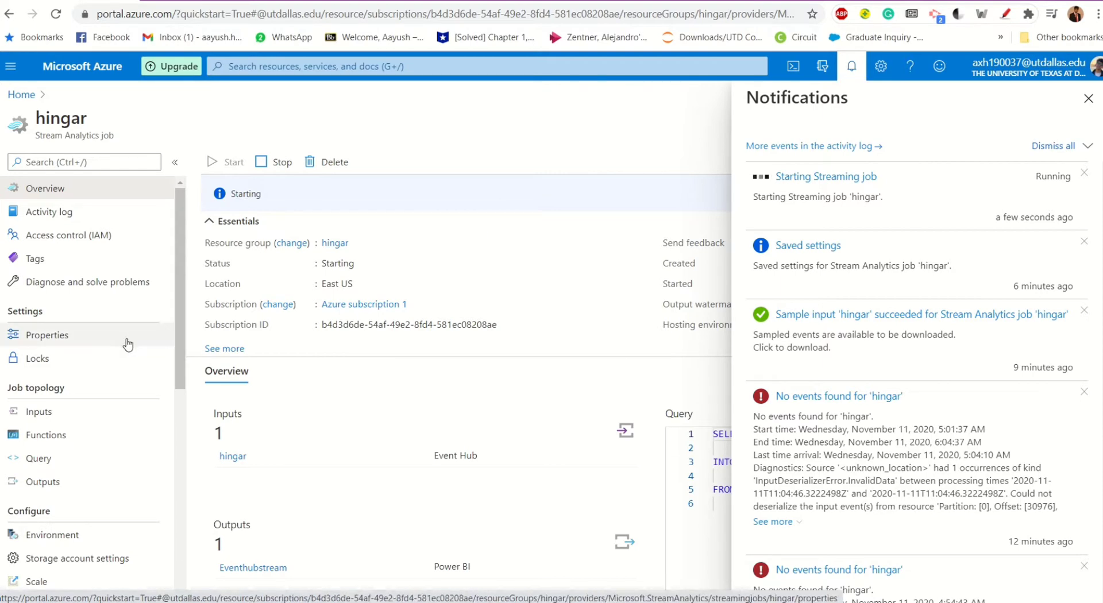
{"action": "key", "text": "alt+Tab"}
{"action": "key", "text": "alt+Tab"}
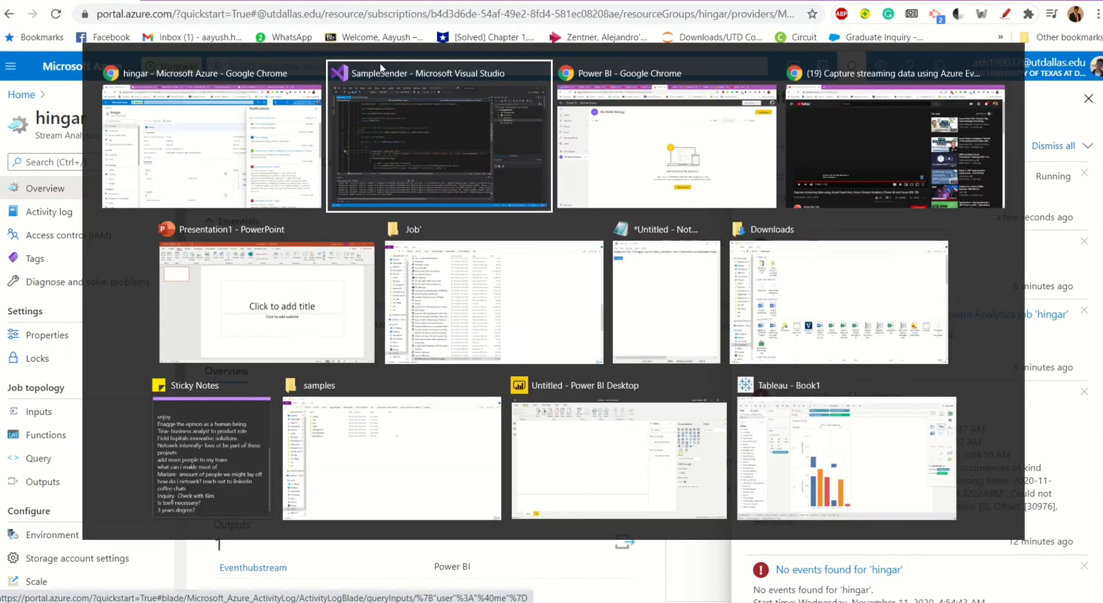
{"action": "key", "text": "F5"}
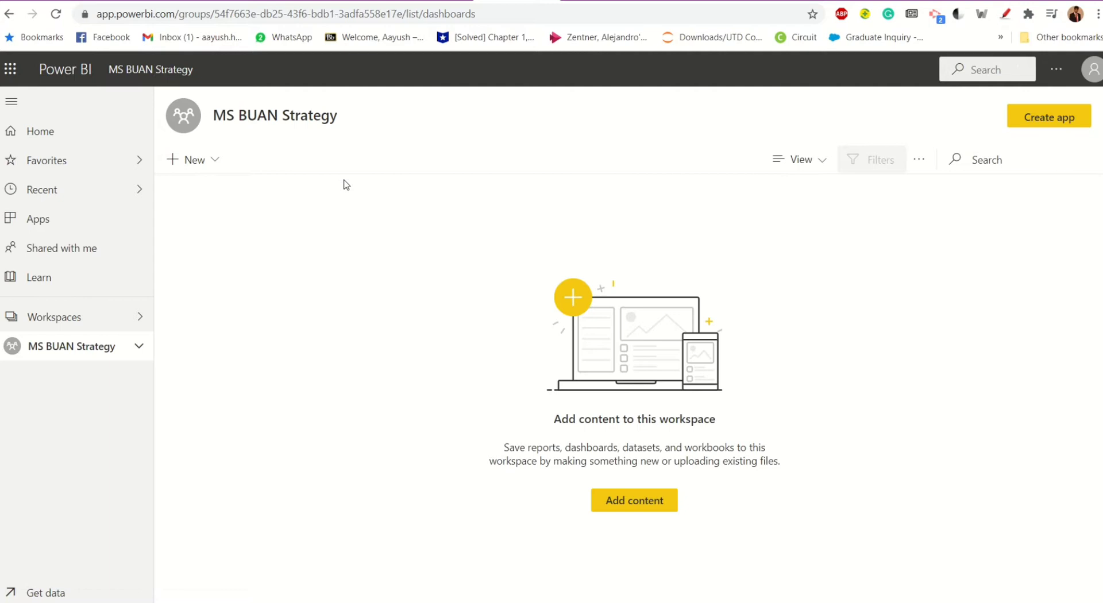
{"action": "key", "text": "ctrl+Tab"}
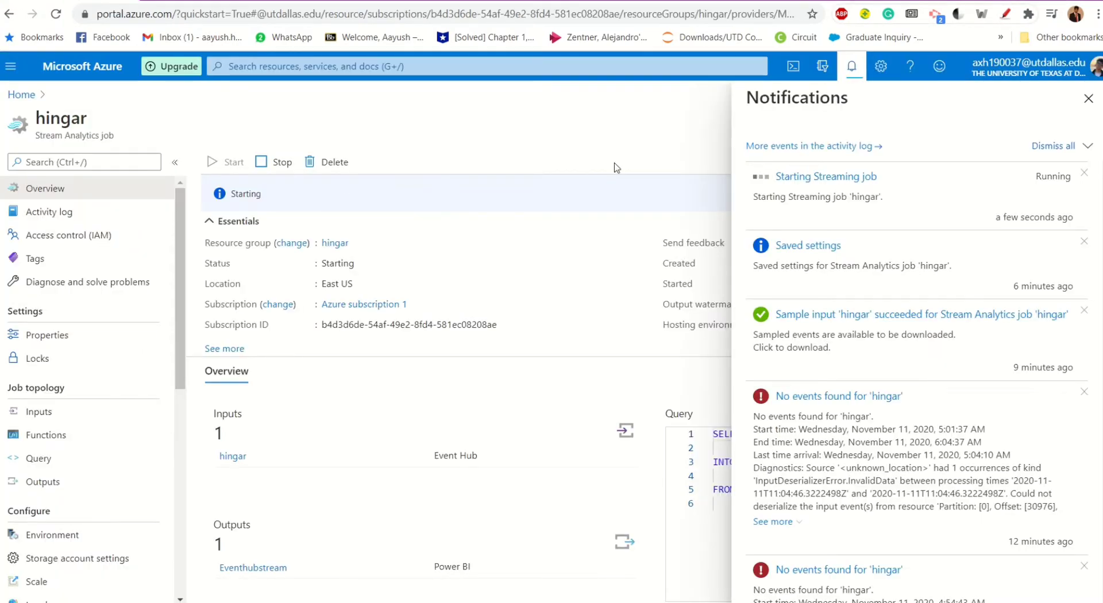
{"action": "left_click", "coordinate": [808, 176]}
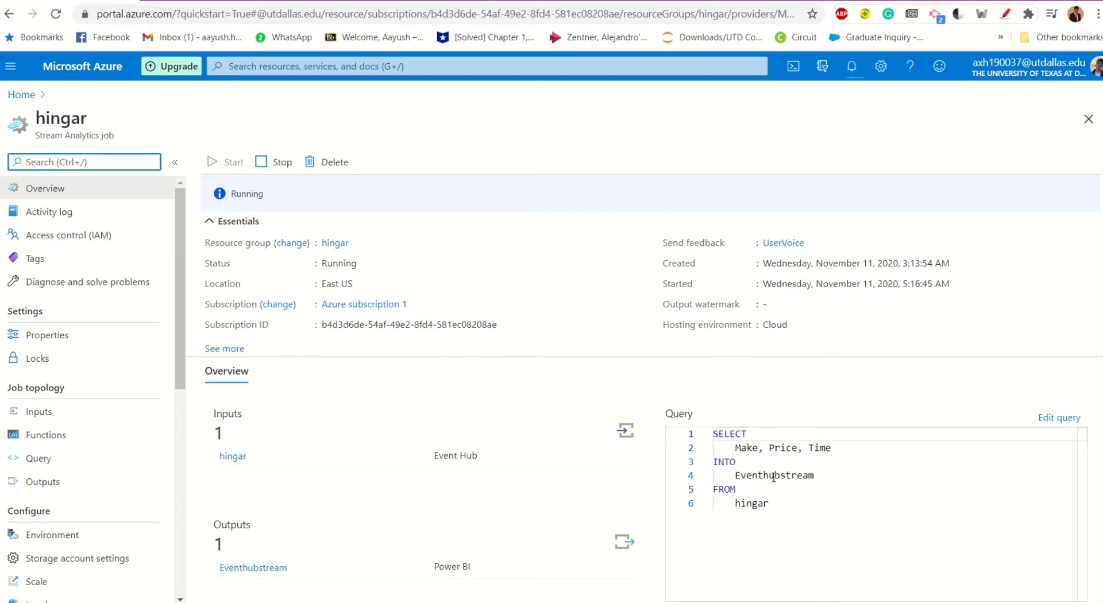
Check the hingar job's outputs, query preview and success notice, then view the hingar dataset in Power BI.
{"action": "left_click", "coordinate": [108, 488]}
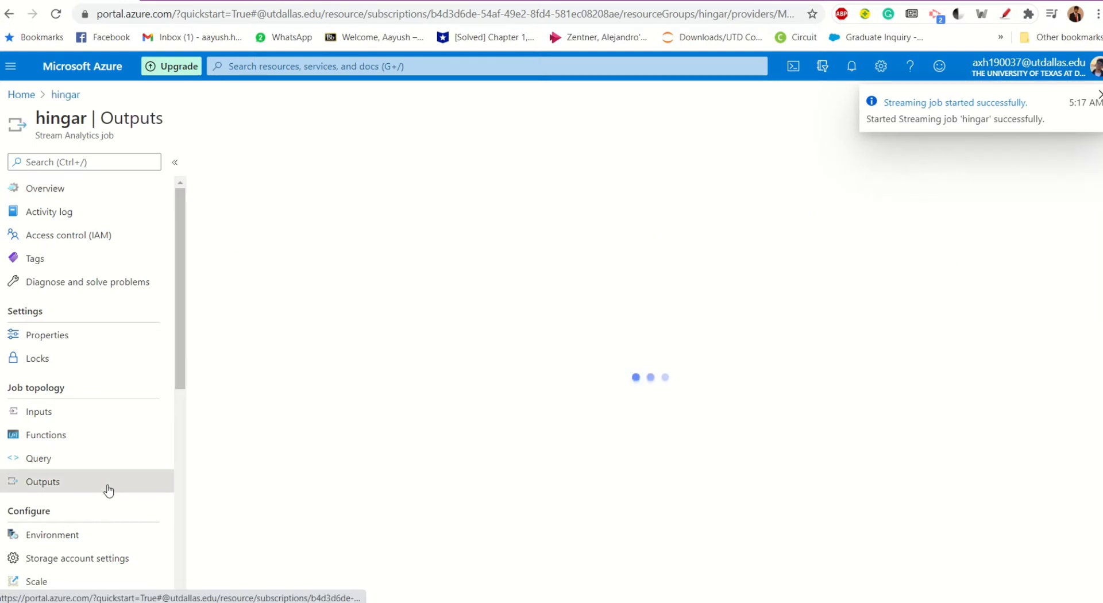
{"action": "left_click", "coordinate": [106, 456]}
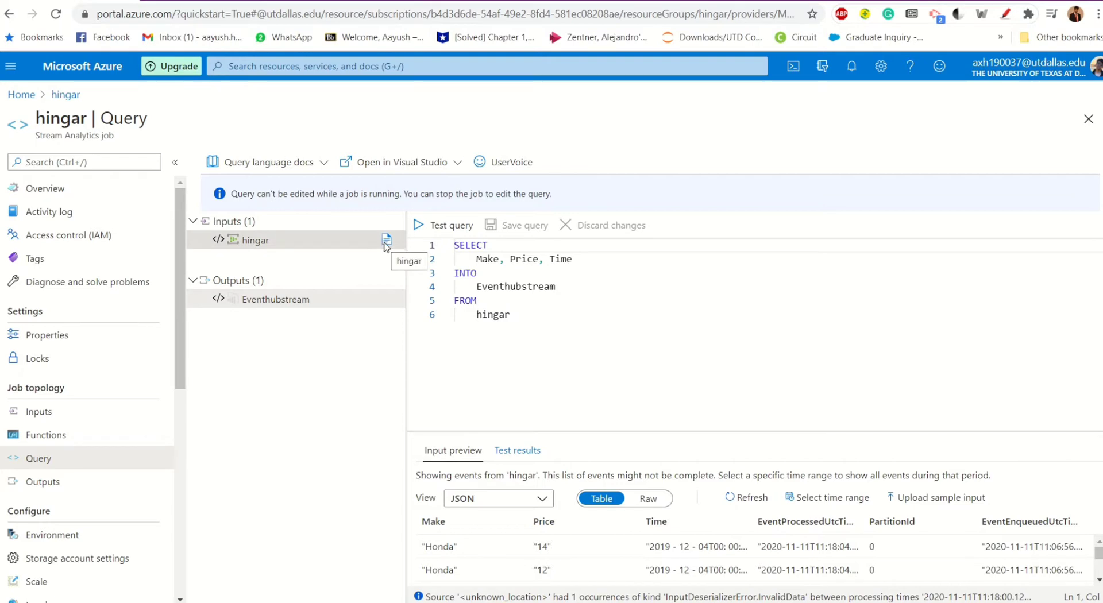
{"action": "left_click", "coordinate": [852, 66]}
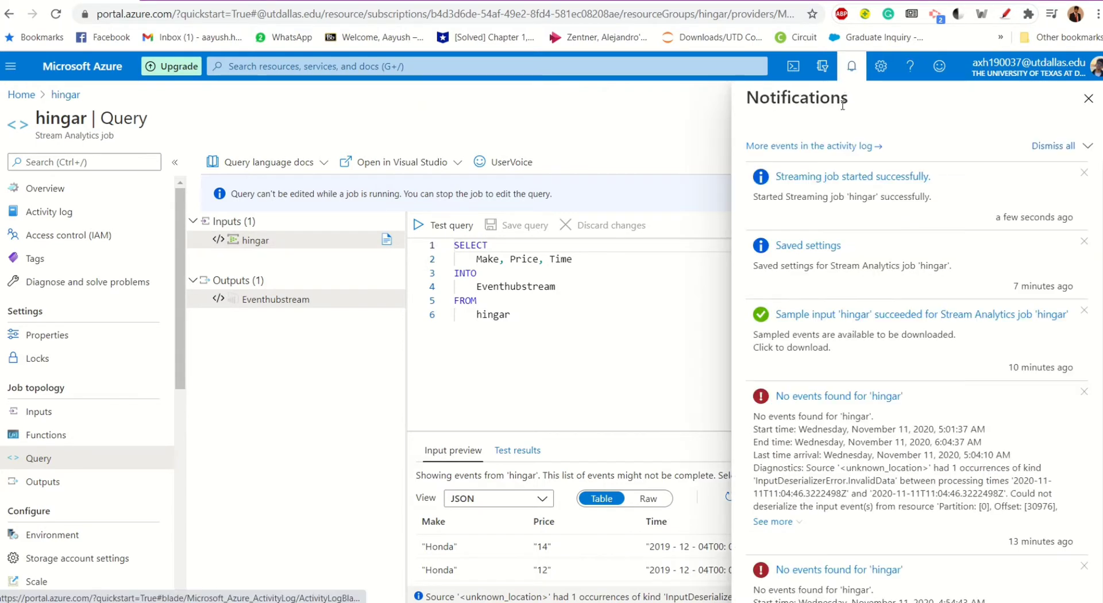
{"action": "left_click", "coordinate": [864, 183]}
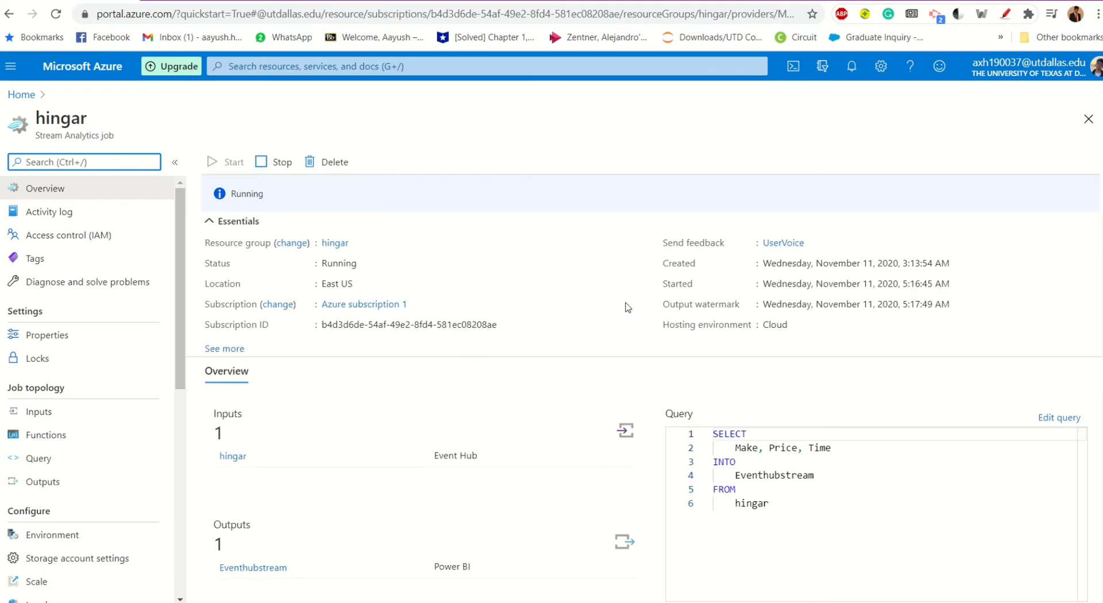
{"action": "scroll", "coordinate": [626, 307], "scroll_direction": "down", "scroll_amount": 5}
{"action": "key", "text": "ctrl+Tab"}
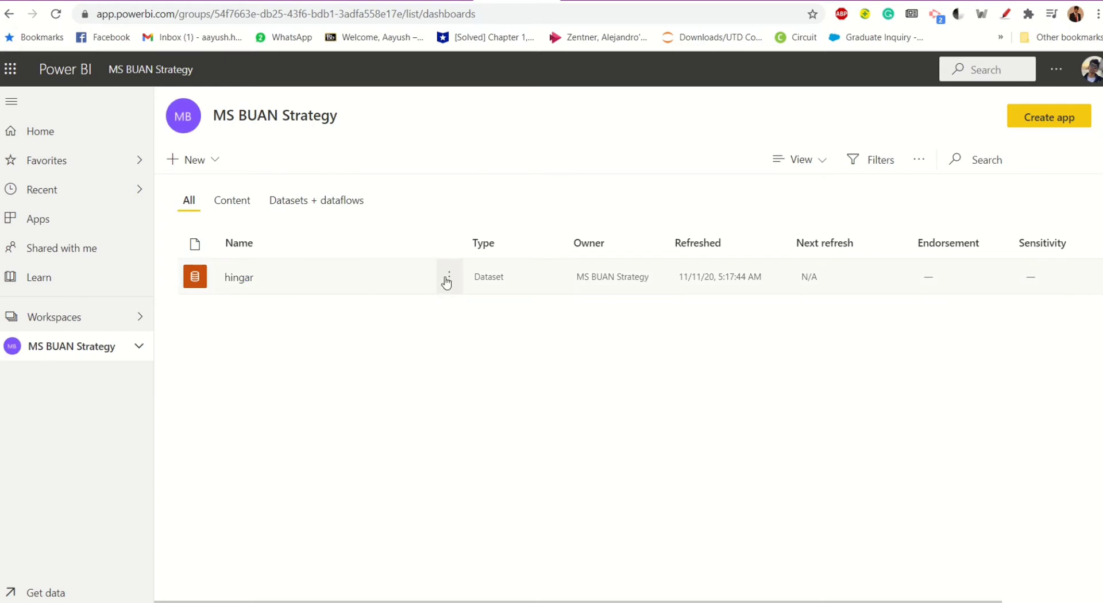
Create a new report from the hingar dataset and add the Make field.
{"action": "left_click", "coordinate": [449, 278]}
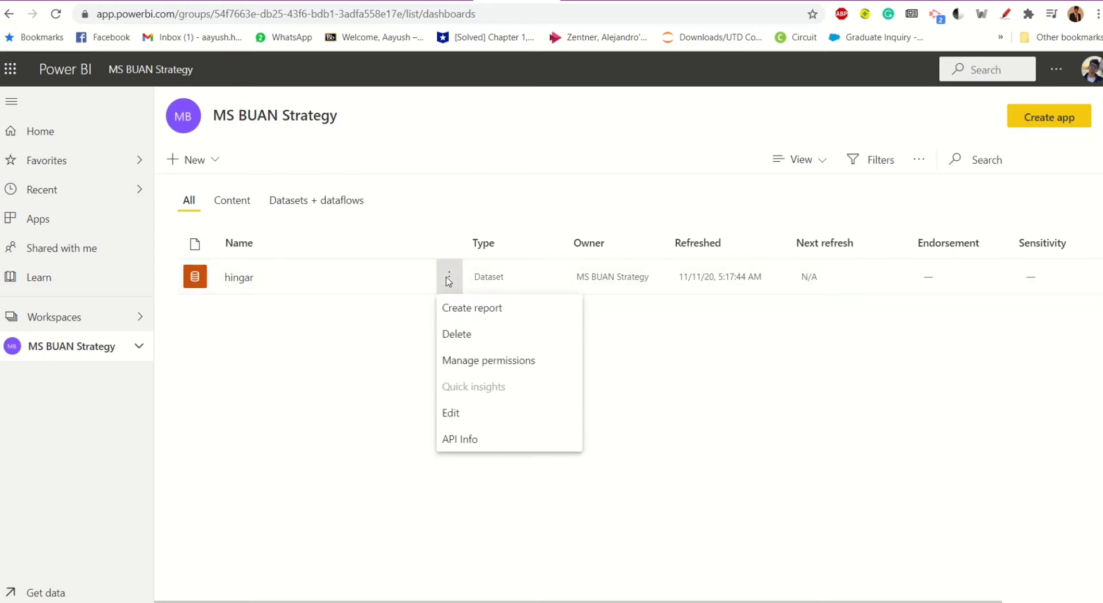
{"action": "left_click", "coordinate": [469, 313]}
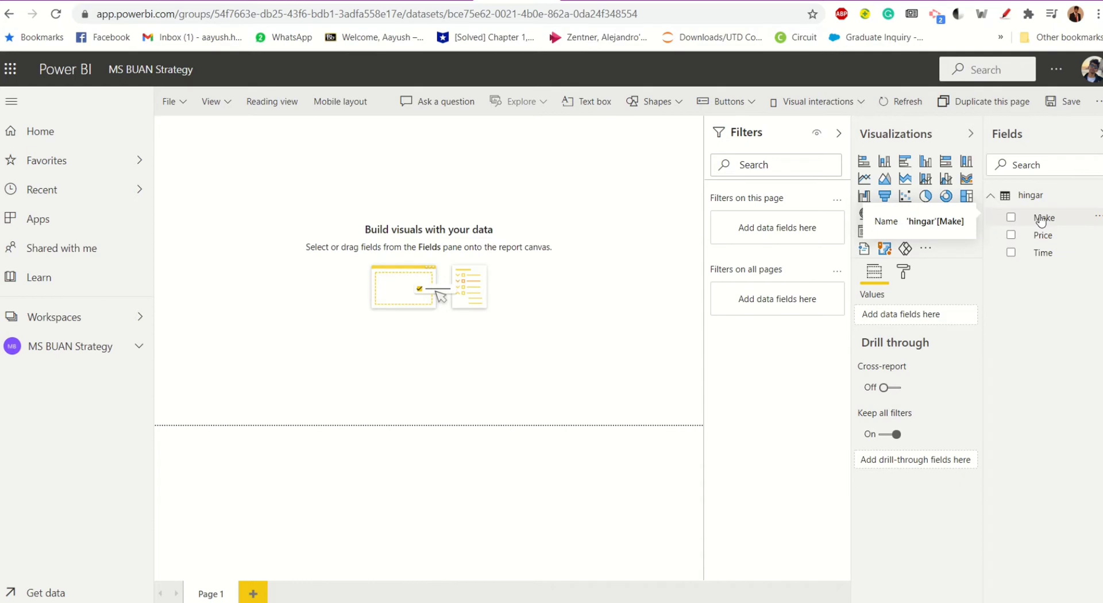
{"action": "left_click_drag", "start_coordinate": [1041, 220], "coordinate": [771, 240]}
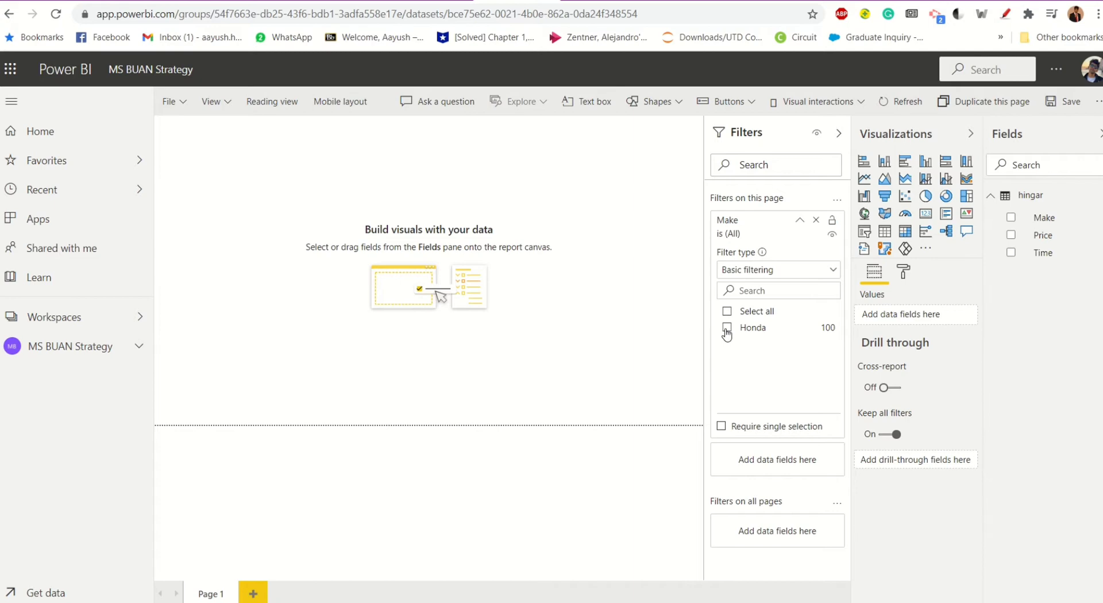
Bring up the SampleSender code carrying the Ford car record alongside Honda.
{"action": "key", "text": "alt+Tab"}
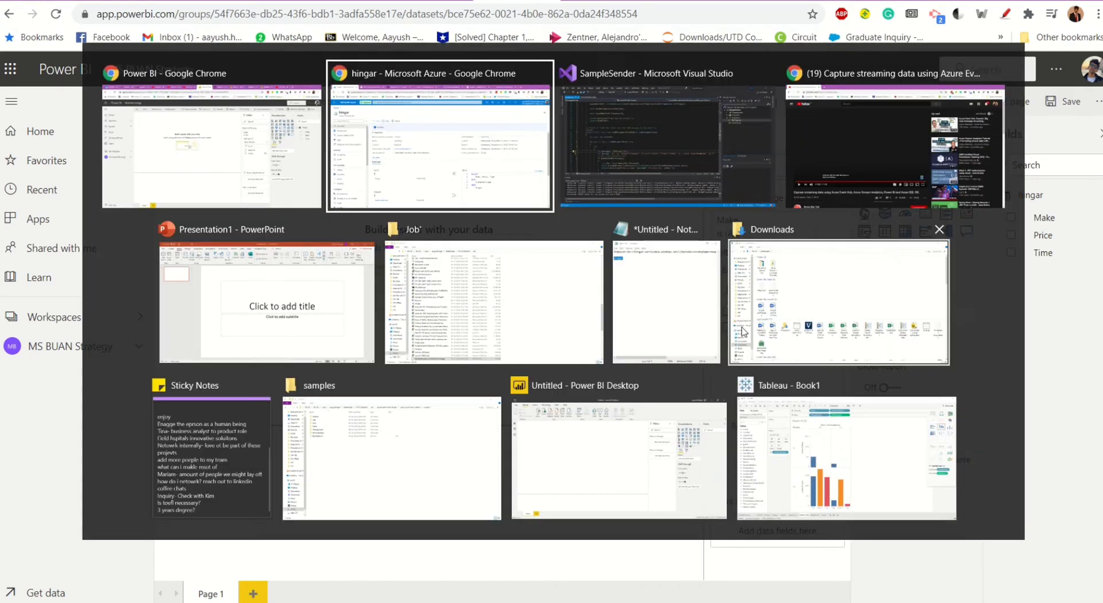
{"action": "key", "text": "alt+Tab"}
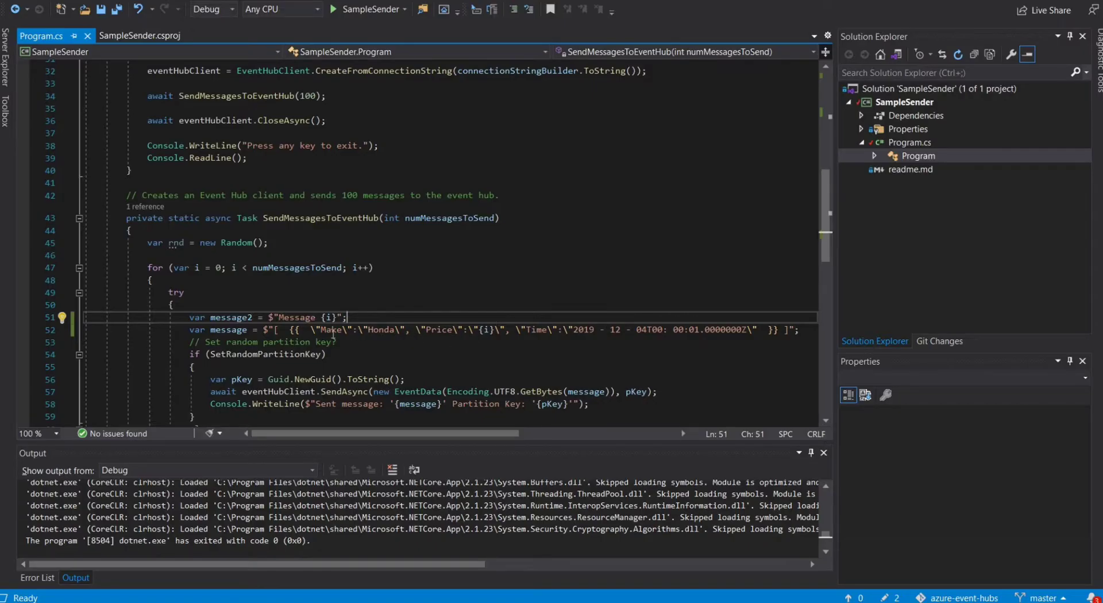
{"action": "key", "text": "alt+Tab"}
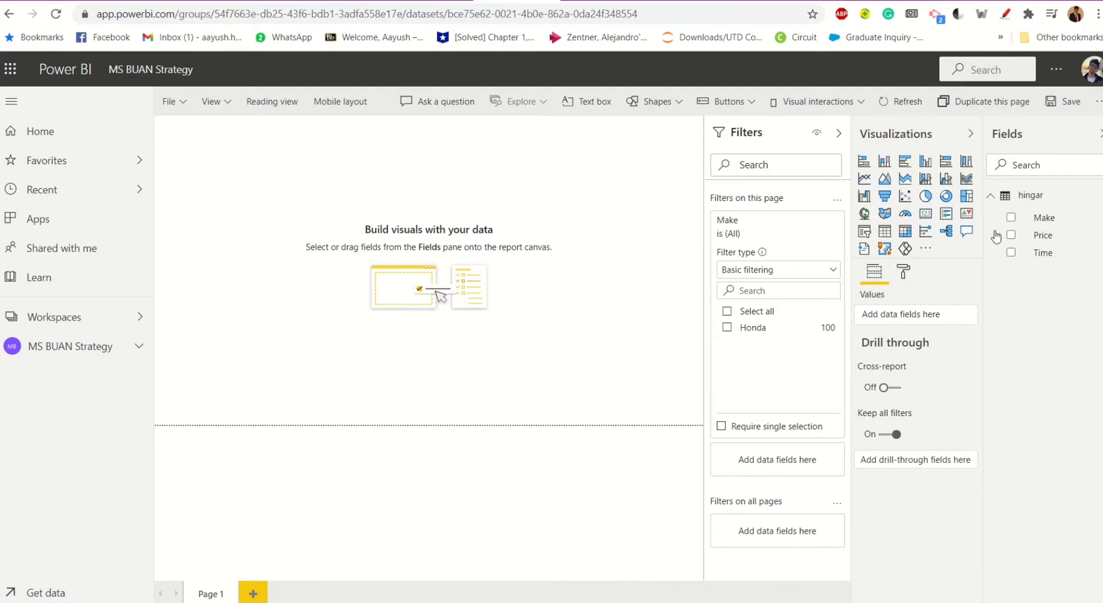
{"action": "key", "text": "alt+Tab"}
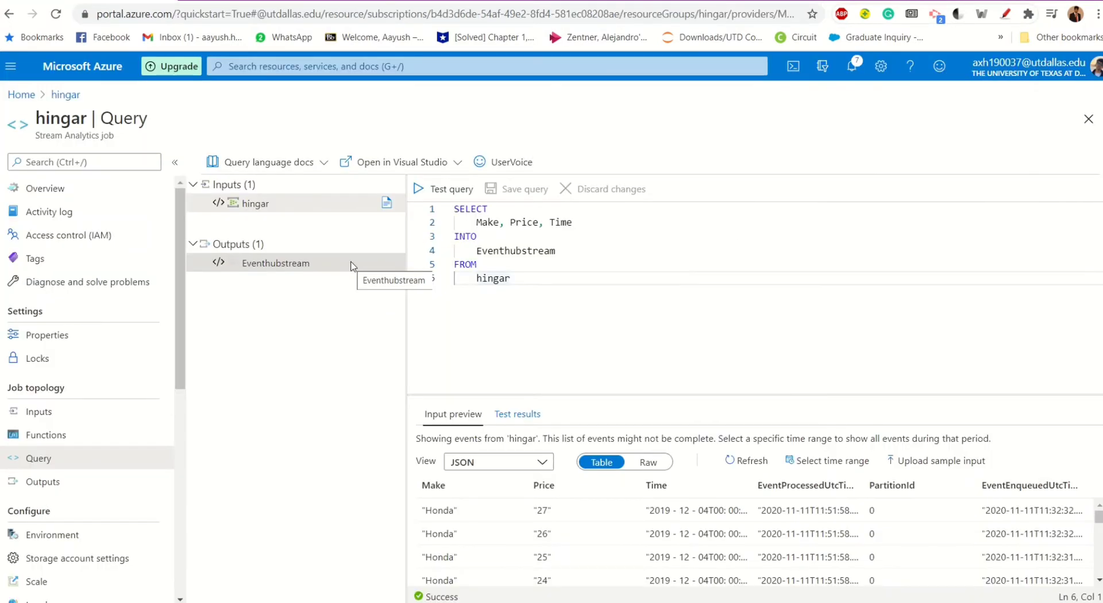
{"action": "key", "text": "alt+Tab"}
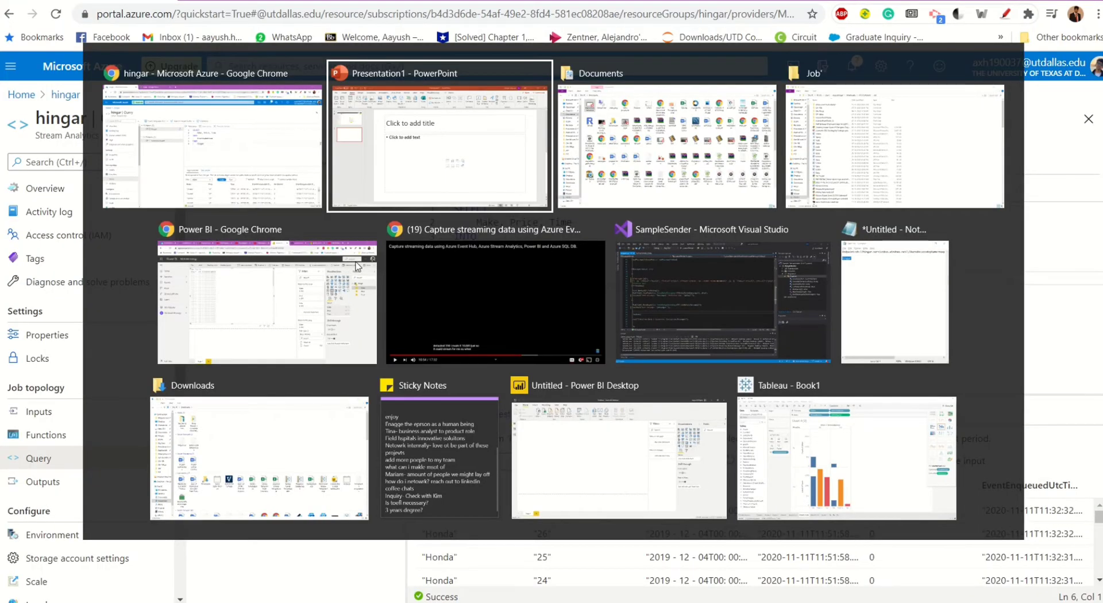
{"action": "left_click", "coordinate": [224, 295]}
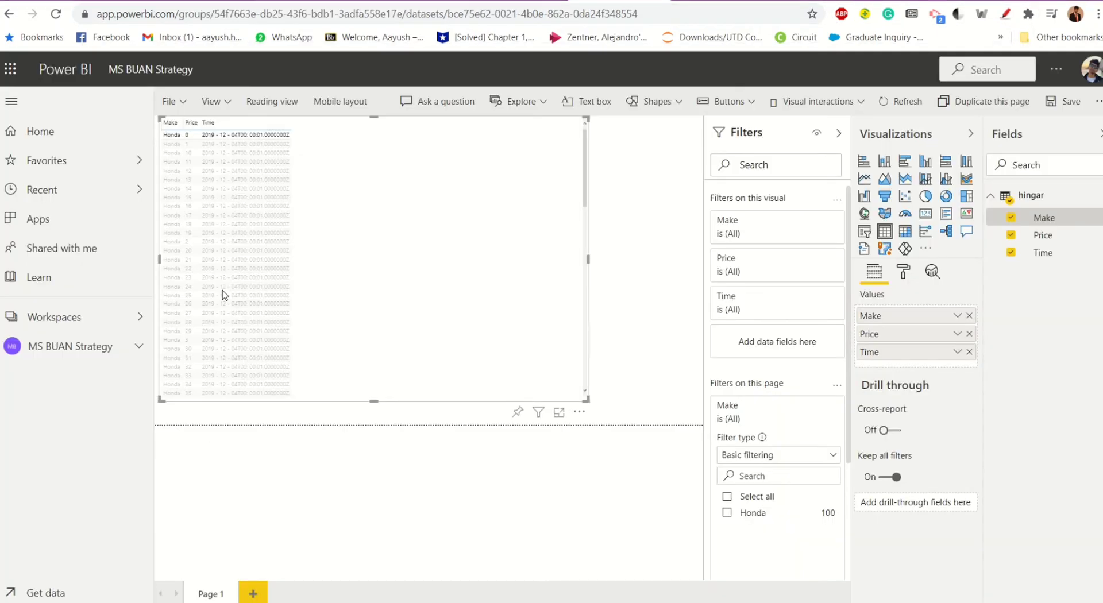
{"action": "key", "text": "alt+Tab"}
{"action": "key", "text": "alt+Tab"}
{"action": "key", "text": "alt+Tab"}
{"action": "key", "text": "alt+Tab"}
{"action": "key", "text": "alt+Tab"}
{"action": "key", "text": "alt+Tab"}
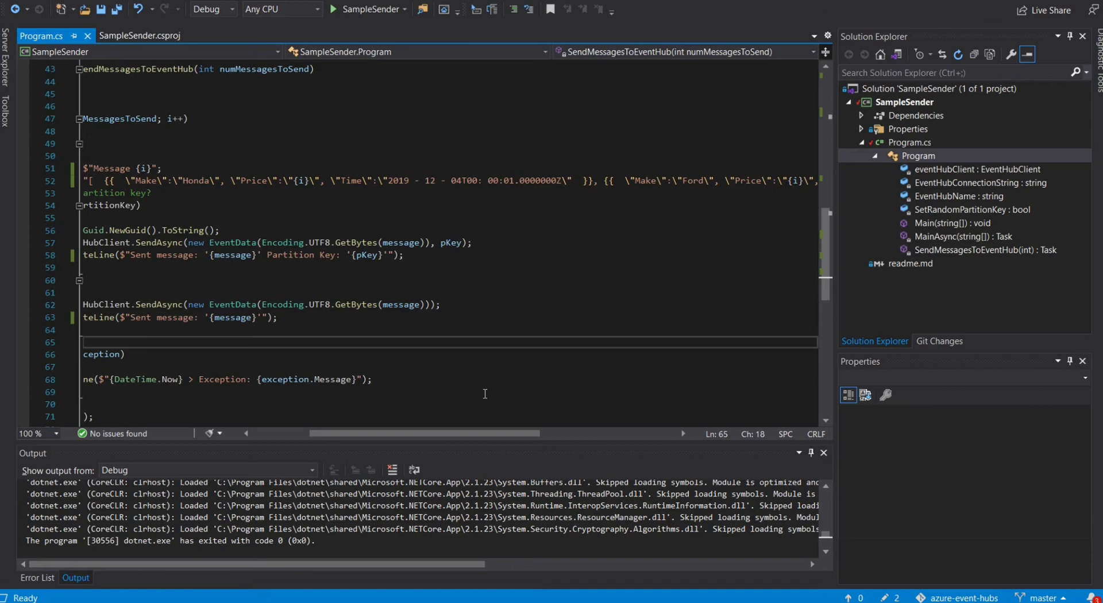
Change the Ford Price on line 52 from {i} to {i+1} and rerun SampleSender.
{"action": "left_click_drag", "start_coordinate": [475, 434], "coordinate": [587, 434]}
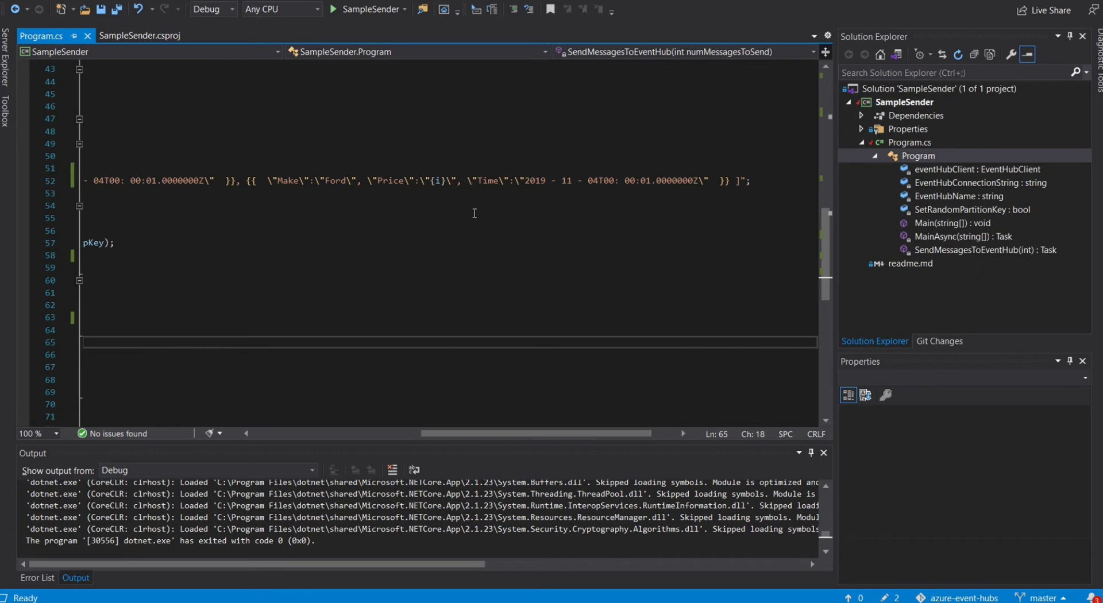
{"action": "left_click", "coordinate": [446, 180]}
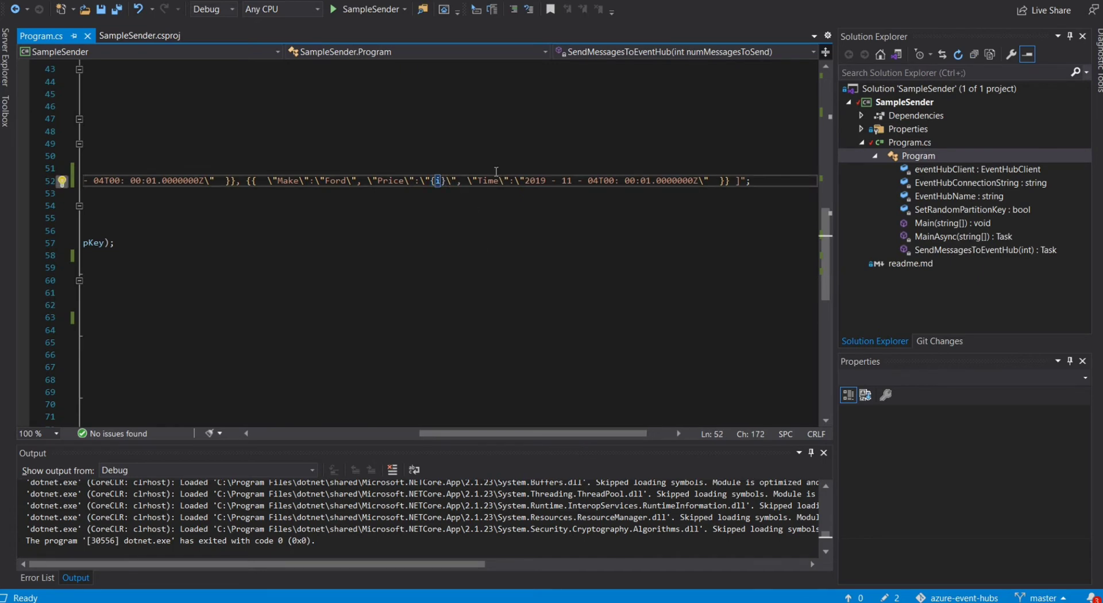
{"action": "type", "text": "+1"}
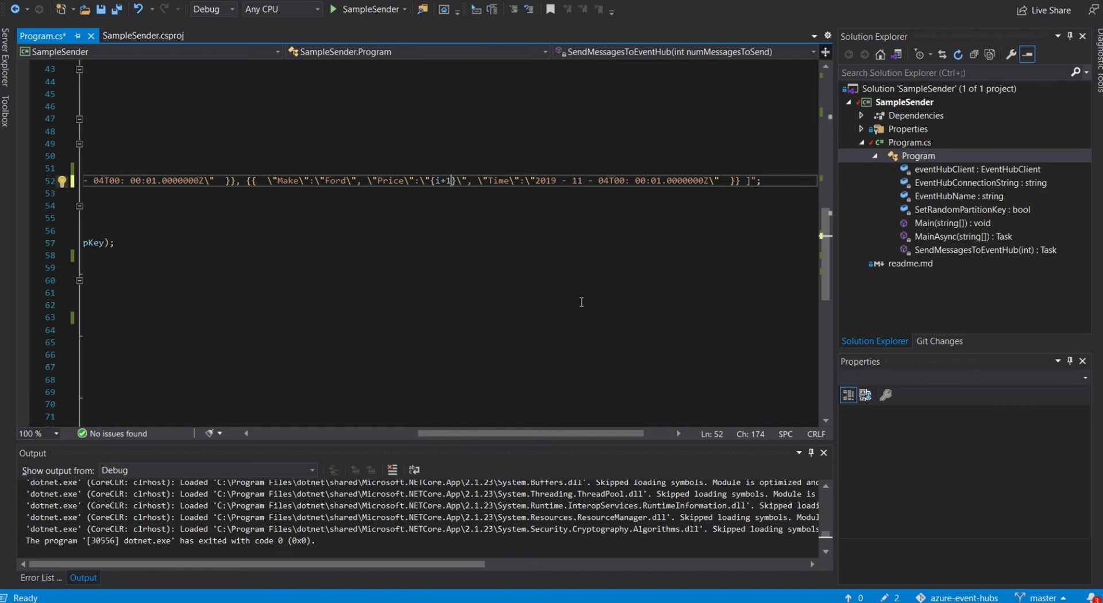
{"action": "left_click_drag", "start_coordinate": [560, 435], "coordinate": [380, 435]}
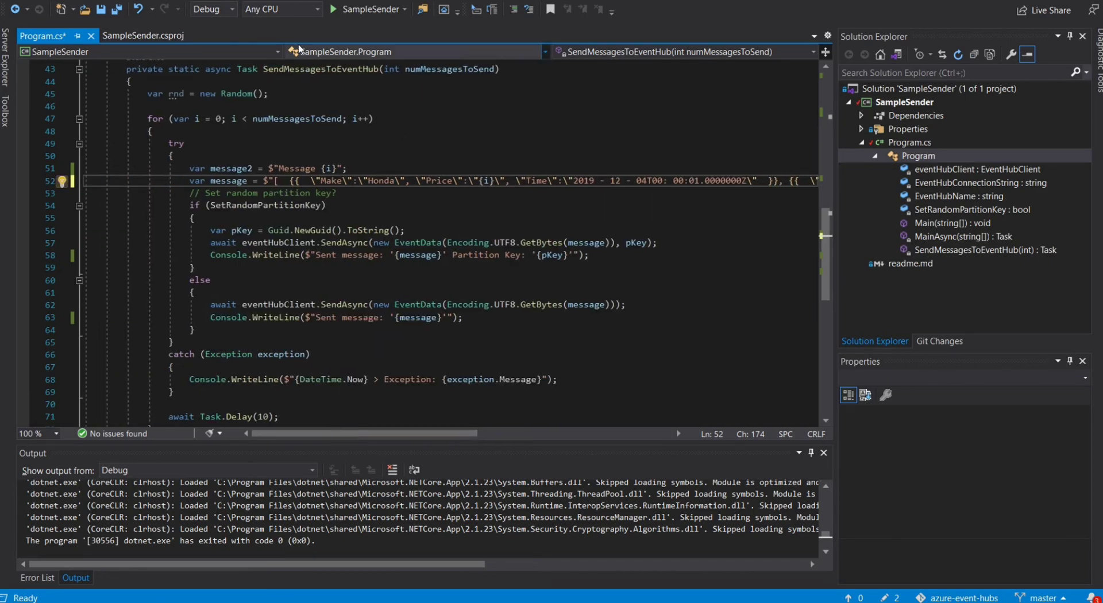
{"action": "left_click", "coordinate": [373, 10]}
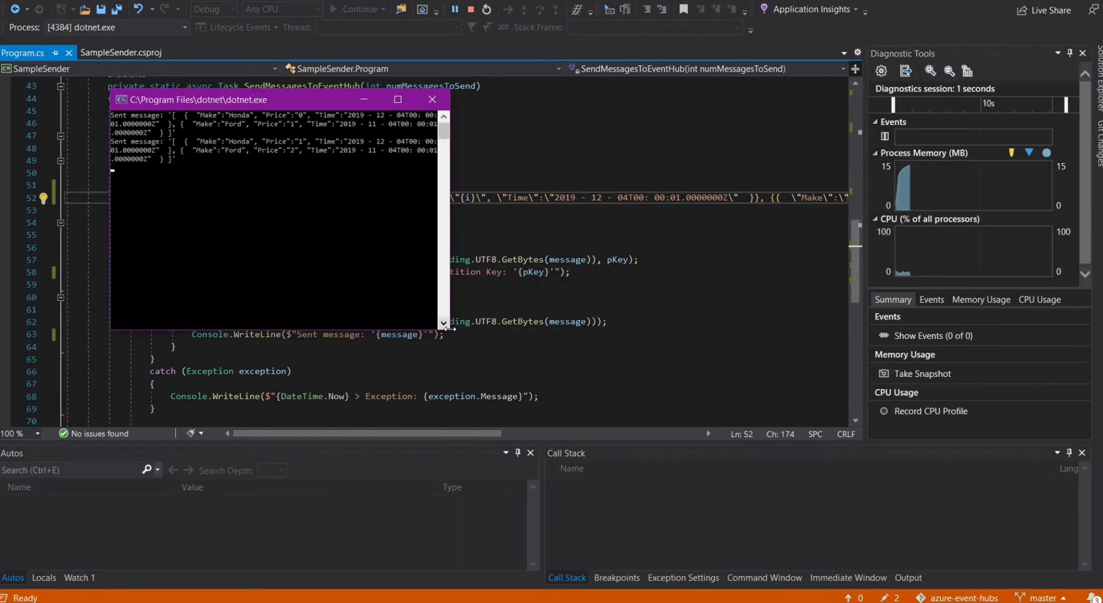
Widen the SampleSender console, exit it after '50 messages sent', and return to the hingar query page.
{"action": "left_click_drag", "start_coordinate": [451, 329], "coordinate": [647, 527]}
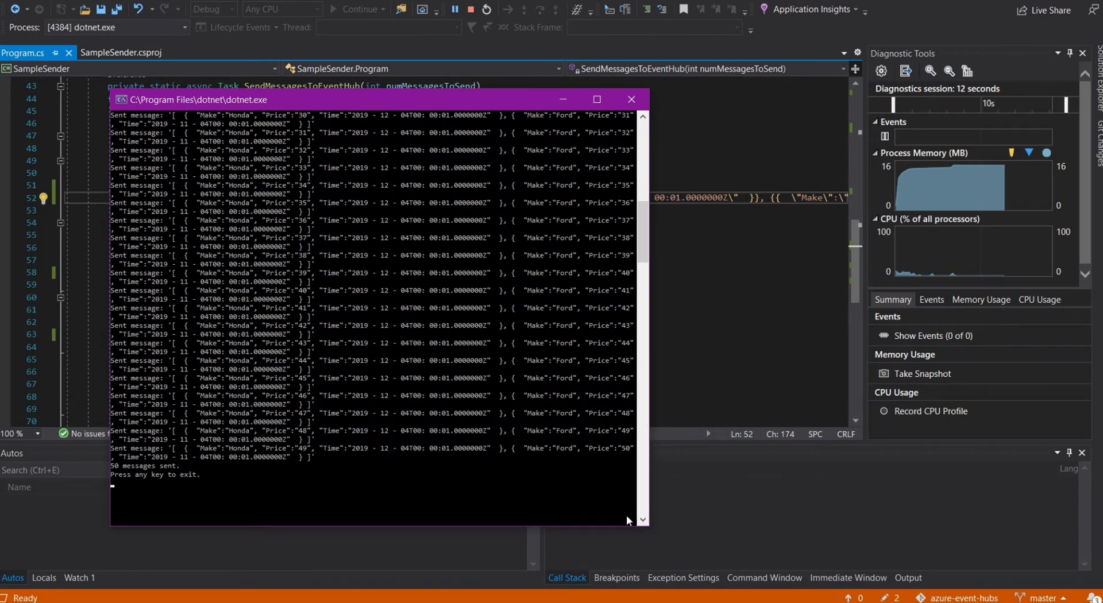
{"action": "key", "text": "Return"}
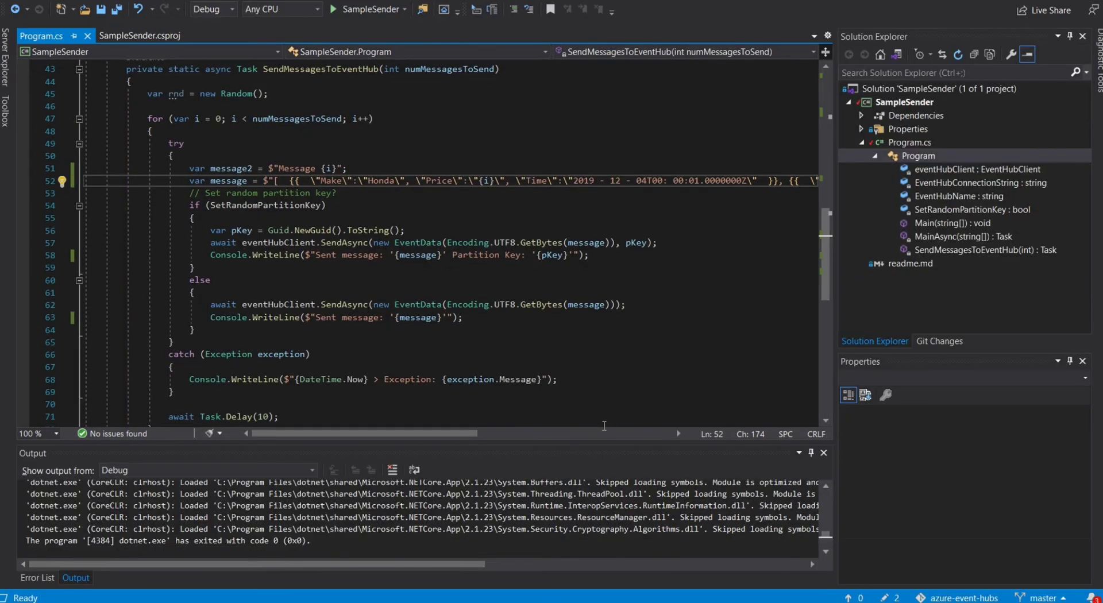
{"action": "key", "text": "alt+Tab"}
{"action": "key", "text": "alt+Tab"}
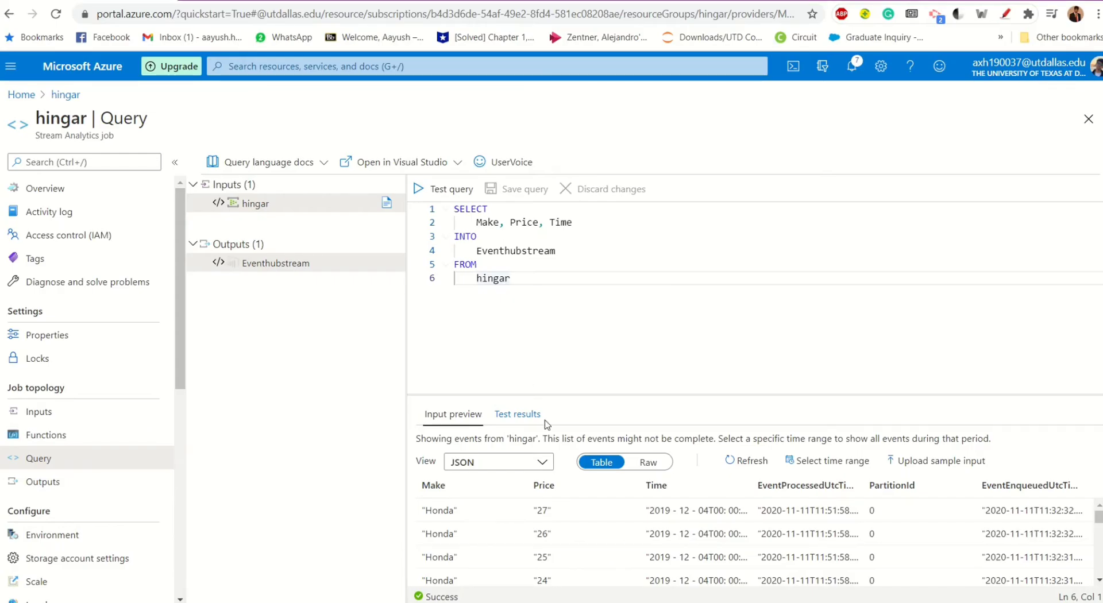
Resample the hingar input over a 3-minute duration and dismiss the 'No events found' notice.
{"action": "left_click", "coordinate": [810, 467]}
{"action": "left_click", "coordinate": [962, 290]}
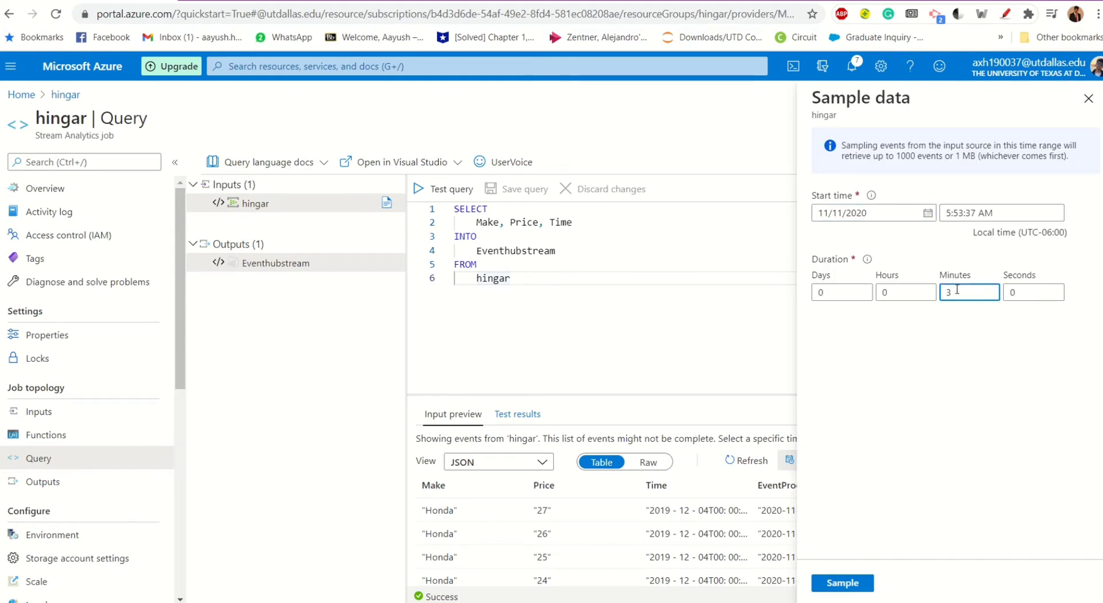
{"action": "left_click_drag", "start_coordinate": [957, 289], "coordinate": [931, 291]}
{"action": "left_click", "coordinate": [842, 583]}
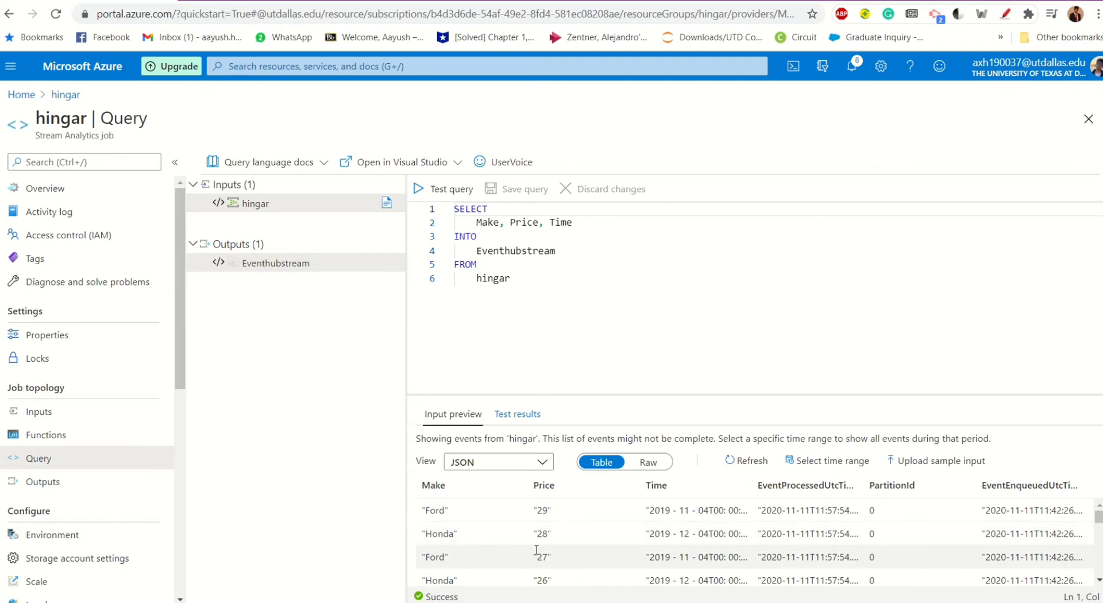
{"action": "scroll", "coordinate": [540, 557], "scroll_direction": "down", "scroll_amount": 4}
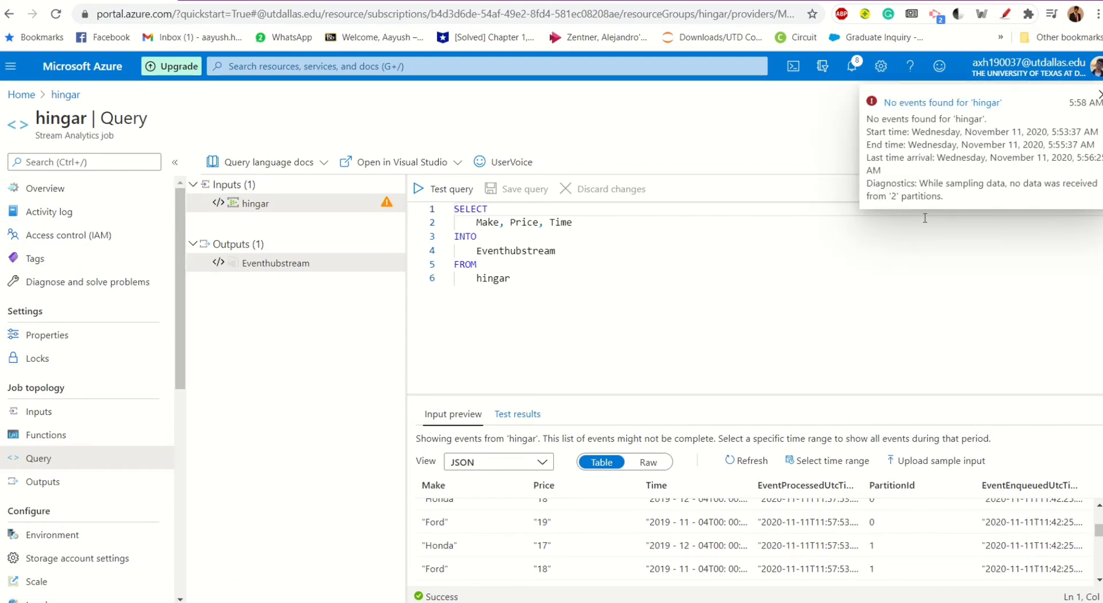
{"action": "left_click", "coordinate": [1098, 96]}
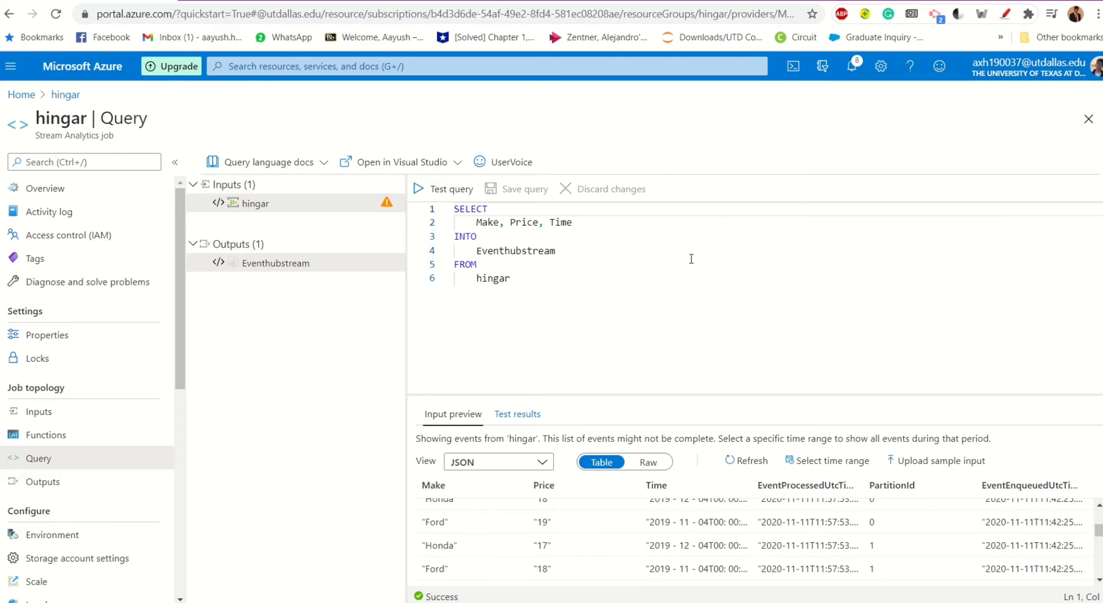
Start the hingar job from its Overview with job output start time set to Now.
{"action": "left_click", "coordinate": [116, 198]}
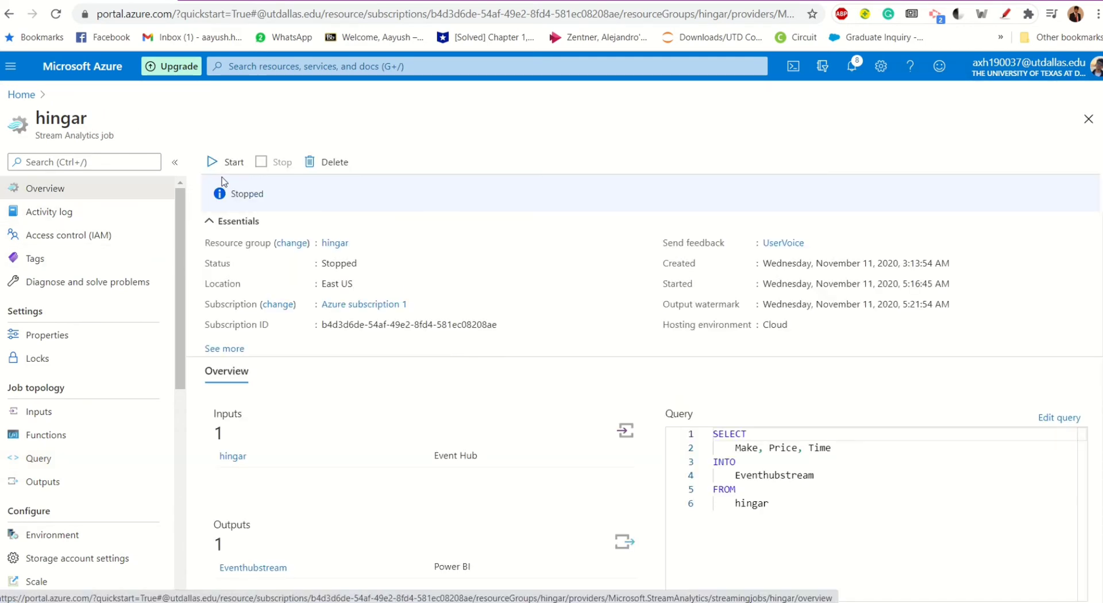
{"action": "left_click", "coordinate": [224, 165]}
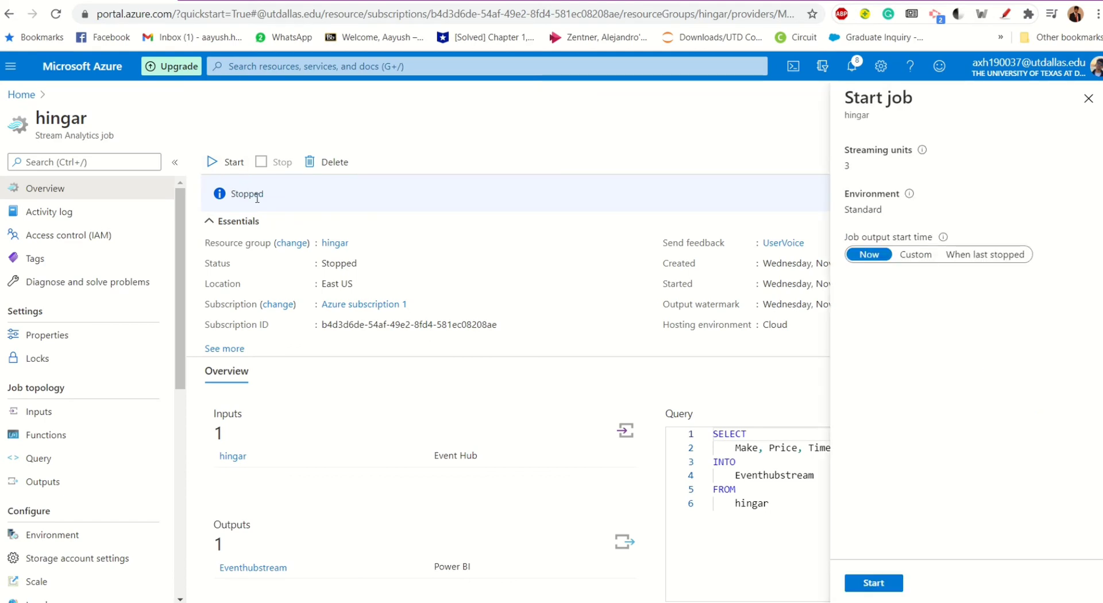
{"action": "left_click", "coordinate": [871, 584]}
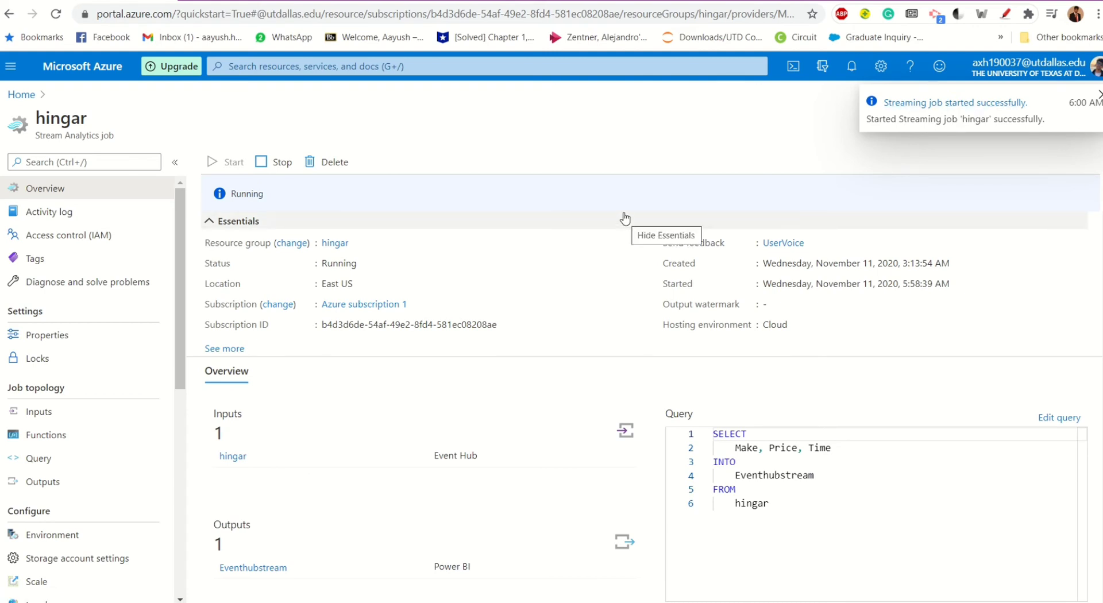
Rerun SampleSender to send another batch of Honda and Ford events, then return to the hingar job.
{"action": "key", "text": "alt+Tab"}
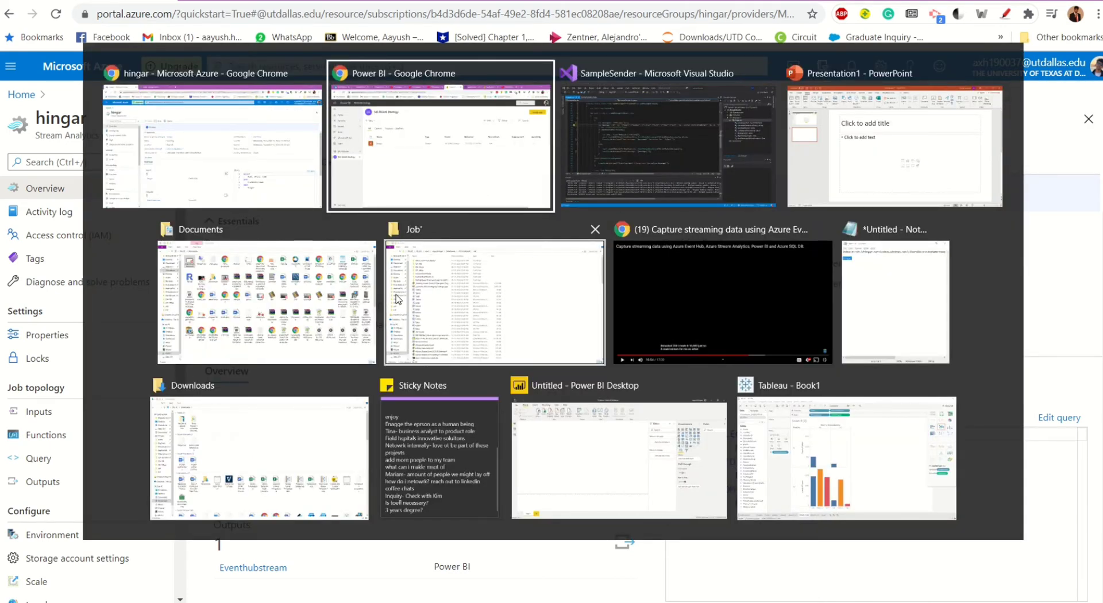
{"action": "left_click", "coordinate": [627, 190]}
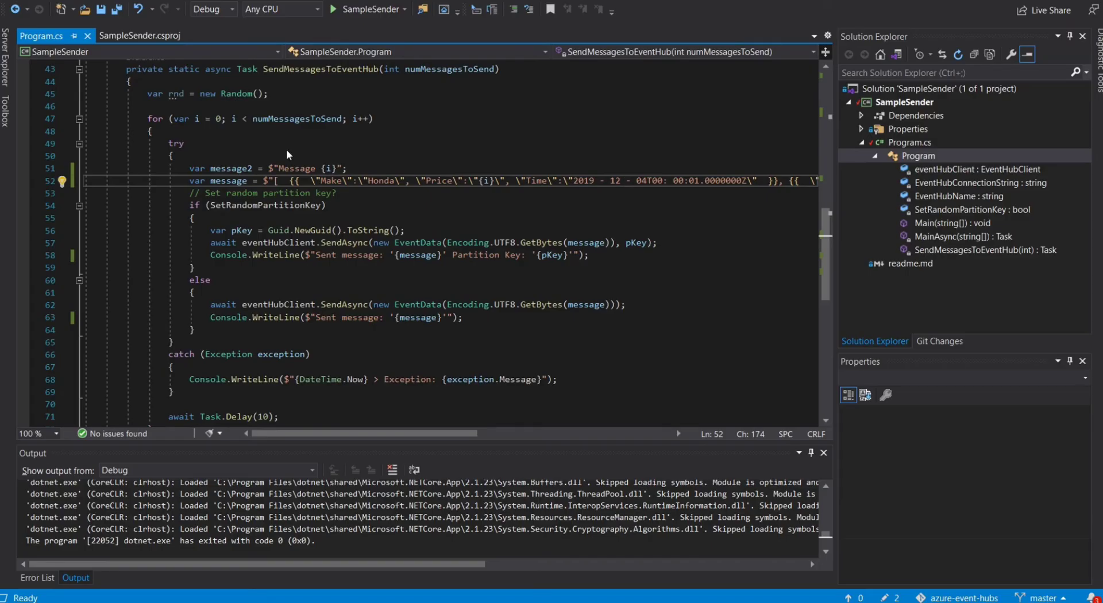
{"action": "left_click", "coordinate": [368, 9]}
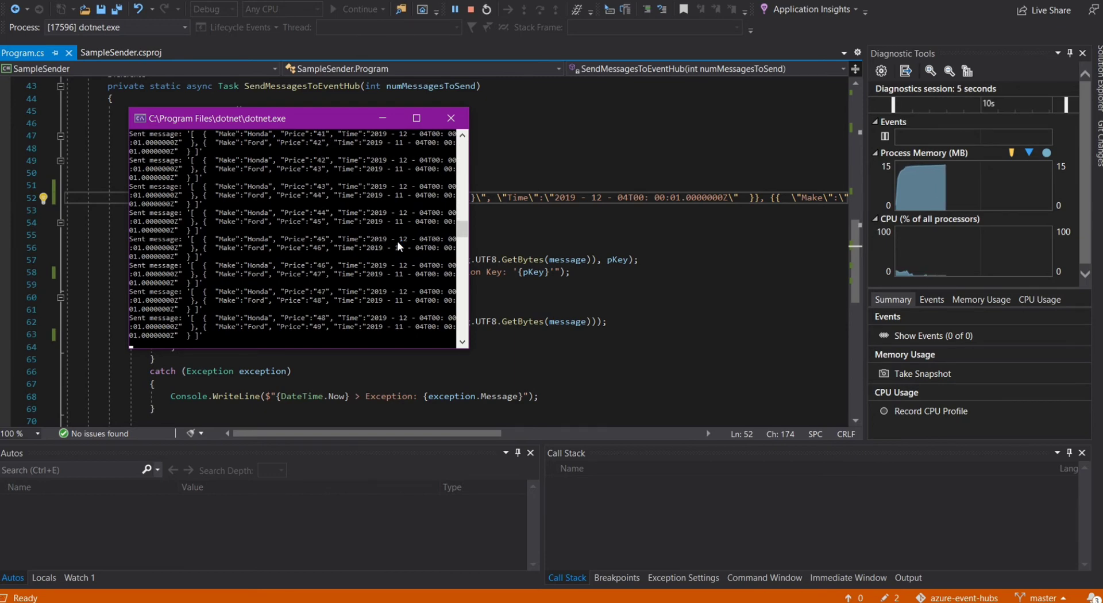
{"action": "key", "text": "Return"}
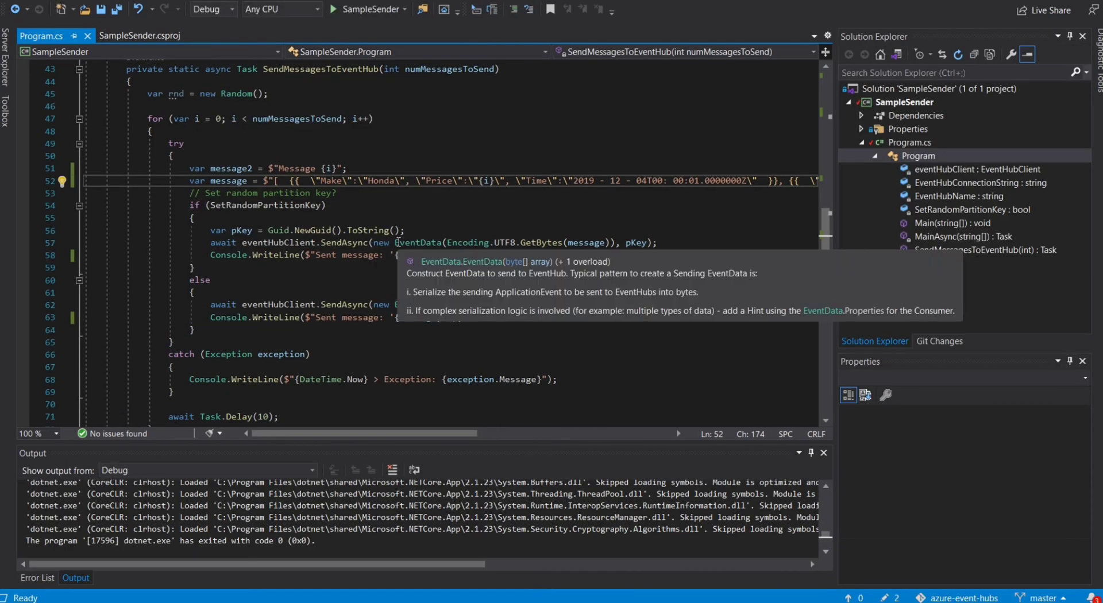
{"action": "key", "text": "alt+Tab"}
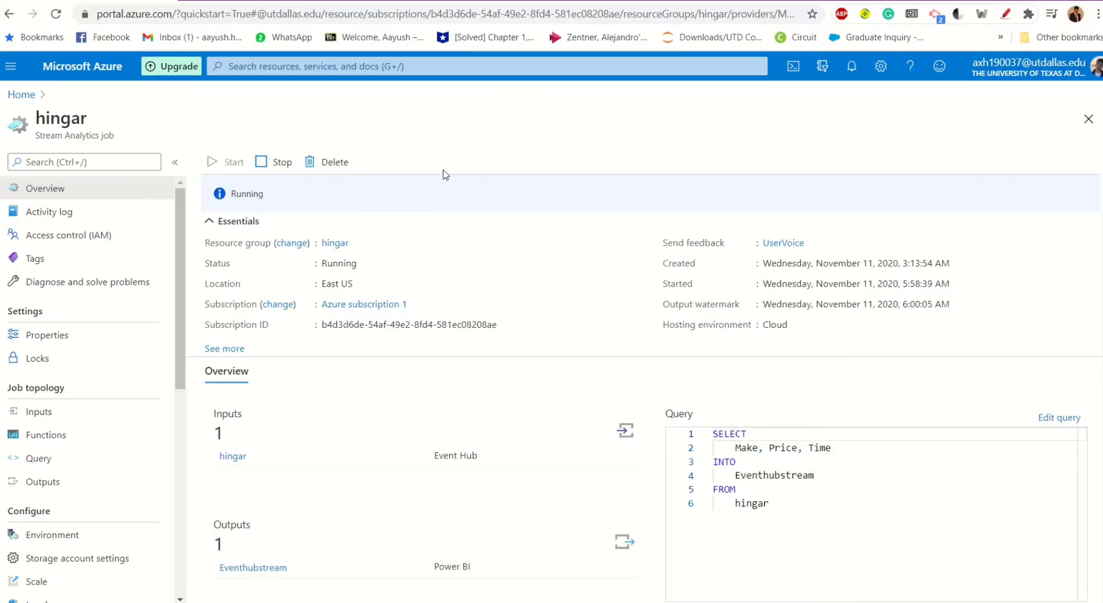
Create a new report from the hingar dataset in the MS BUAN Strategy workspace.
{"action": "key", "text": "alt+Tab"}
{"action": "key", "text": "Tab"}
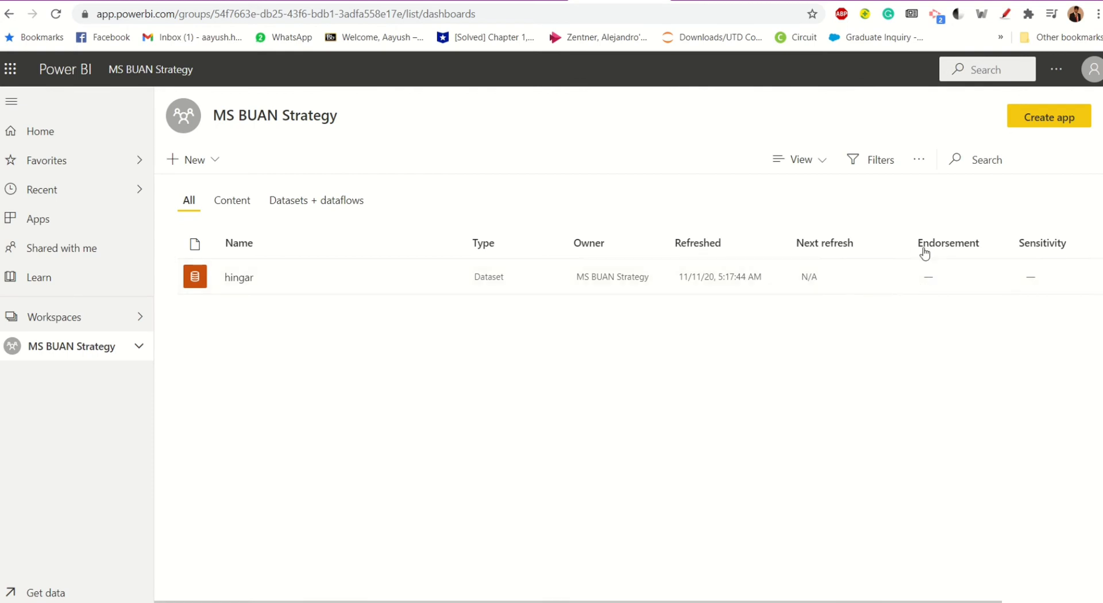
{"action": "left_click", "coordinate": [449, 278]}
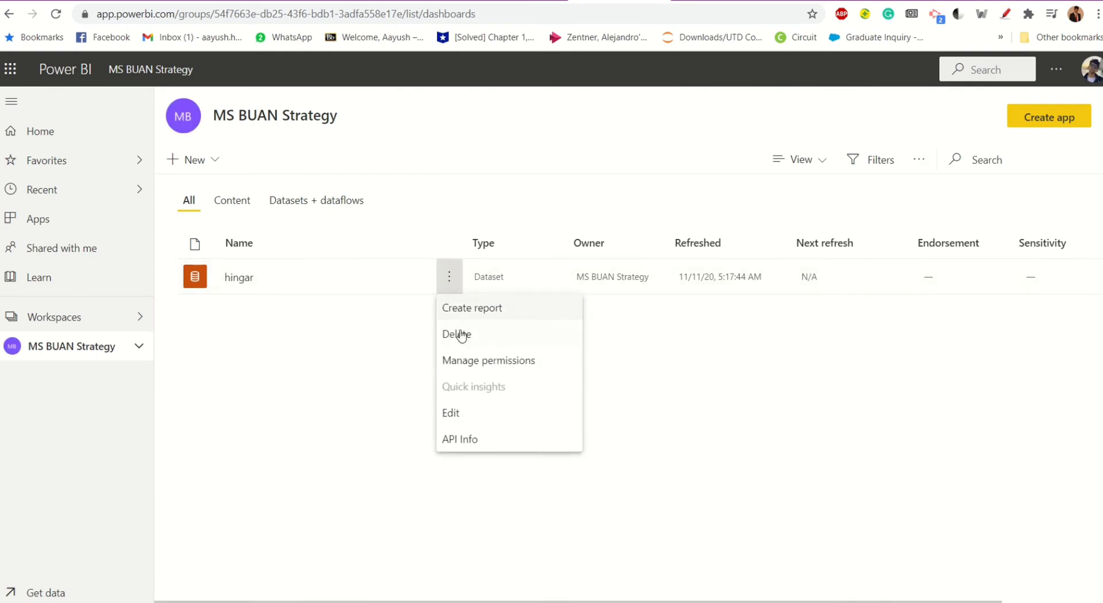
{"action": "left_click", "coordinate": [466, 310]}
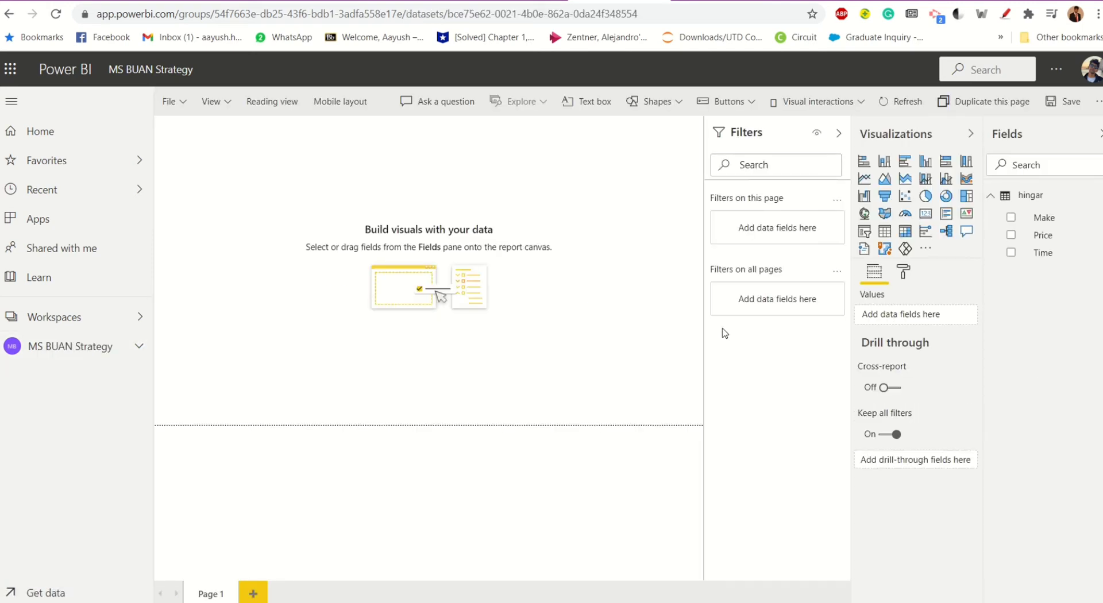
Add the Make and Price fields to a new, enlarged table visual.
{"action": "left_click", "coordinate": [1011, 218]}
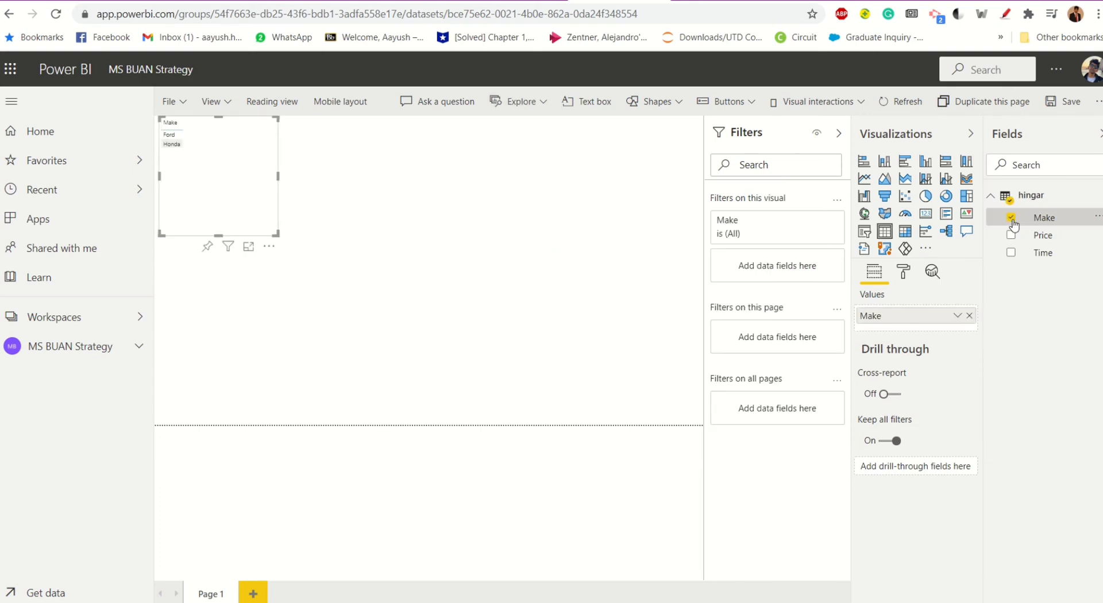
{"action": "left_click_drag", "start_coordinate": [277, 235], "coordinate": [494, 340]}
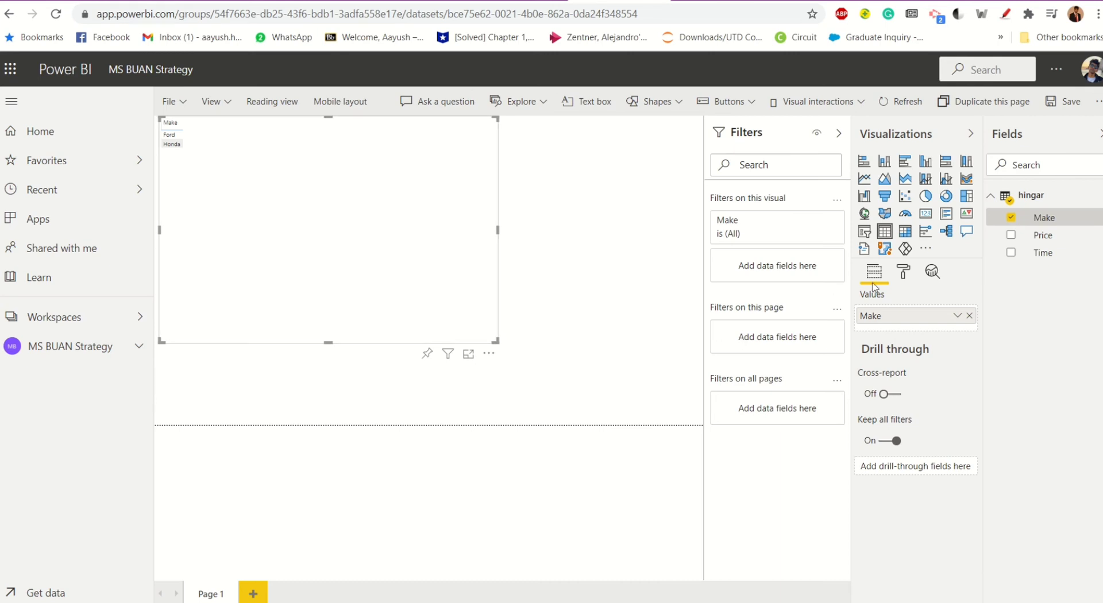
{"action": "left_click", "coordinate": [1012, 237]}
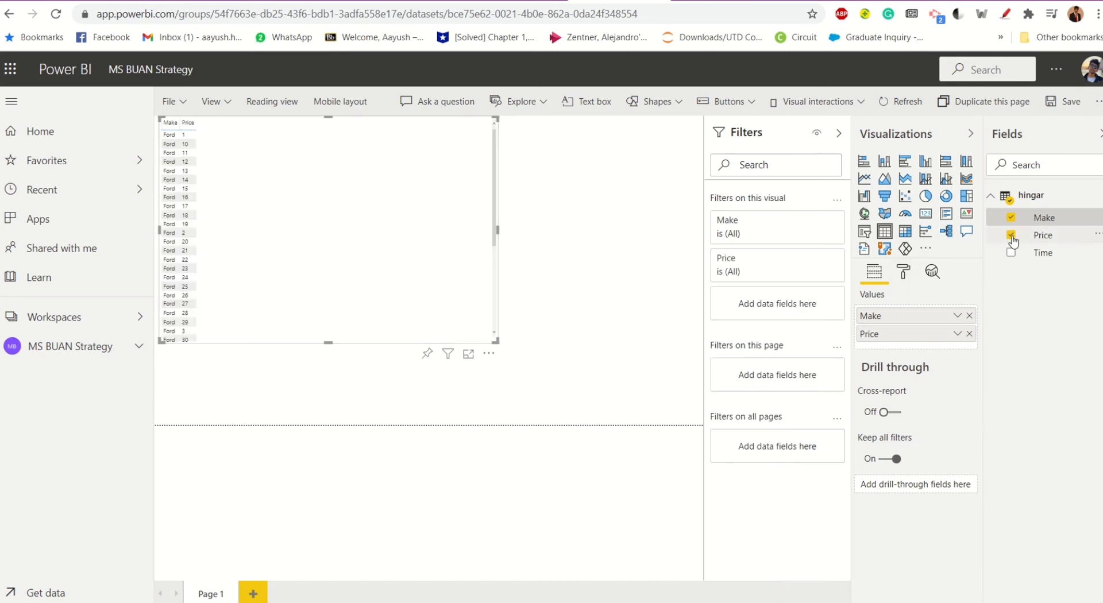
Turn the visual into a stacked column chart with Count of Price as values, and enlarge it.
{"action": "left_click", "coordinate": [864, 179]}
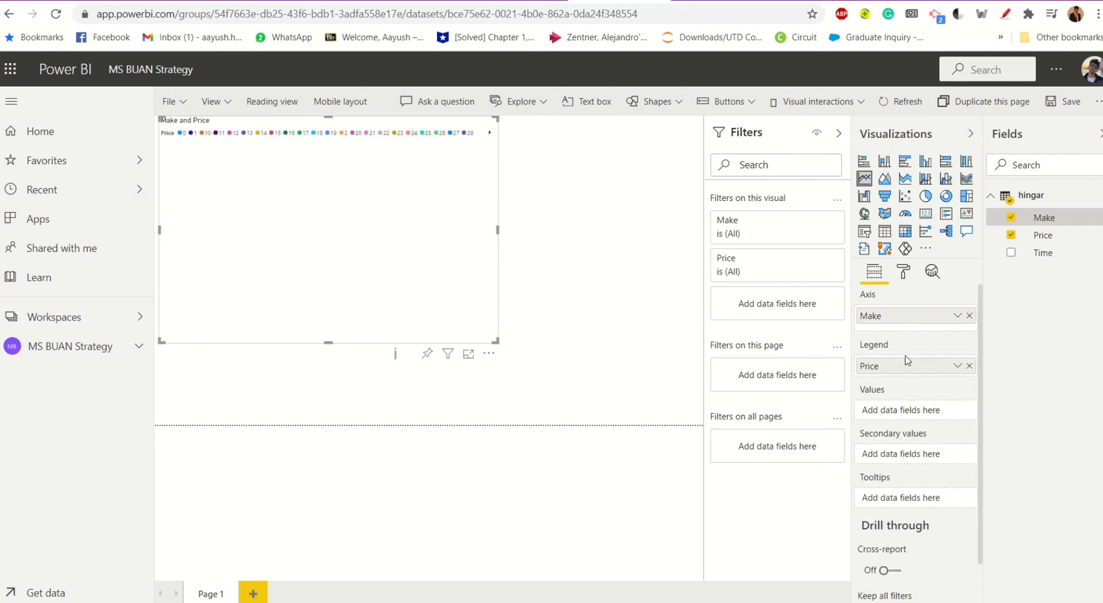
{"action": "left_click", "coordinate": [864, 161]}
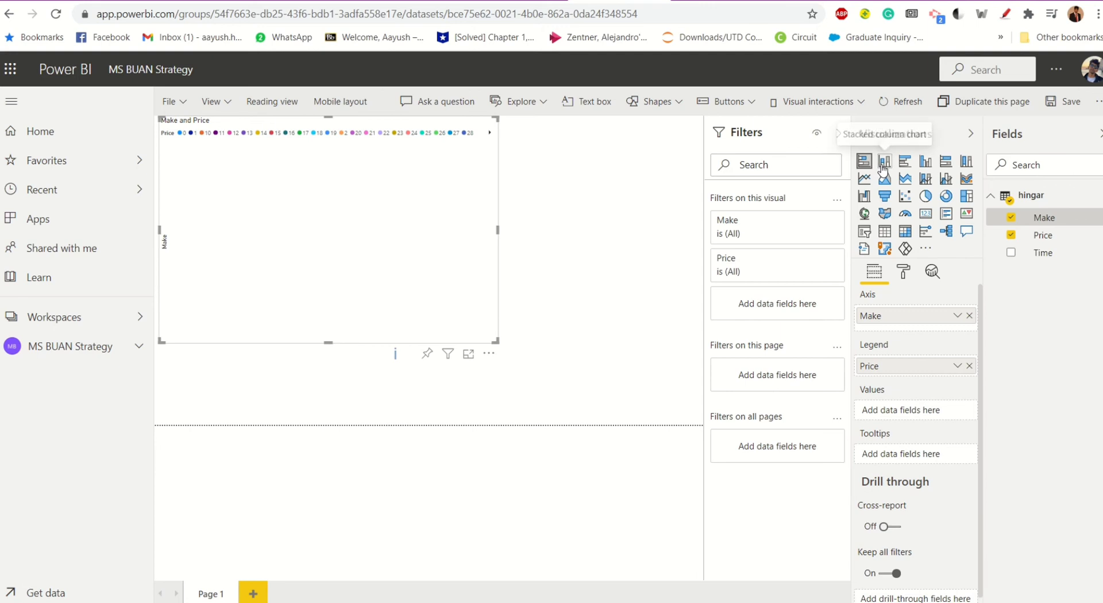
{"action": "left_click", "coordinate": [883, 163]}
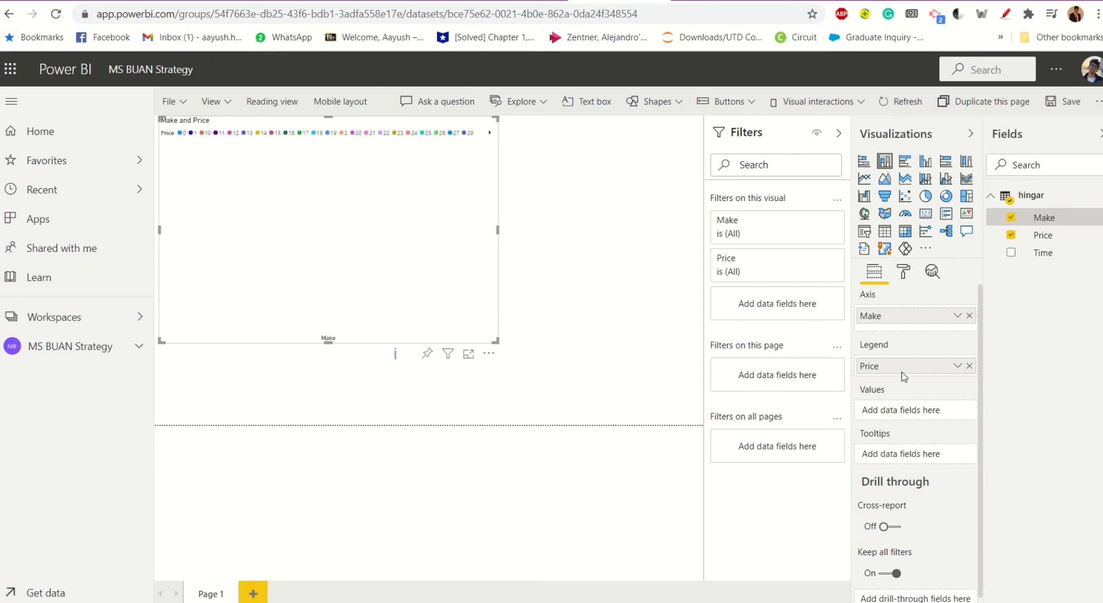
{"action": "left_click_drag", "start_coordinate": [904, 376], "coordinate": [903, 417]}
{"action": "left_click_drag", "start_coordinate": [898, 364], "coordinate": [893, 411]}
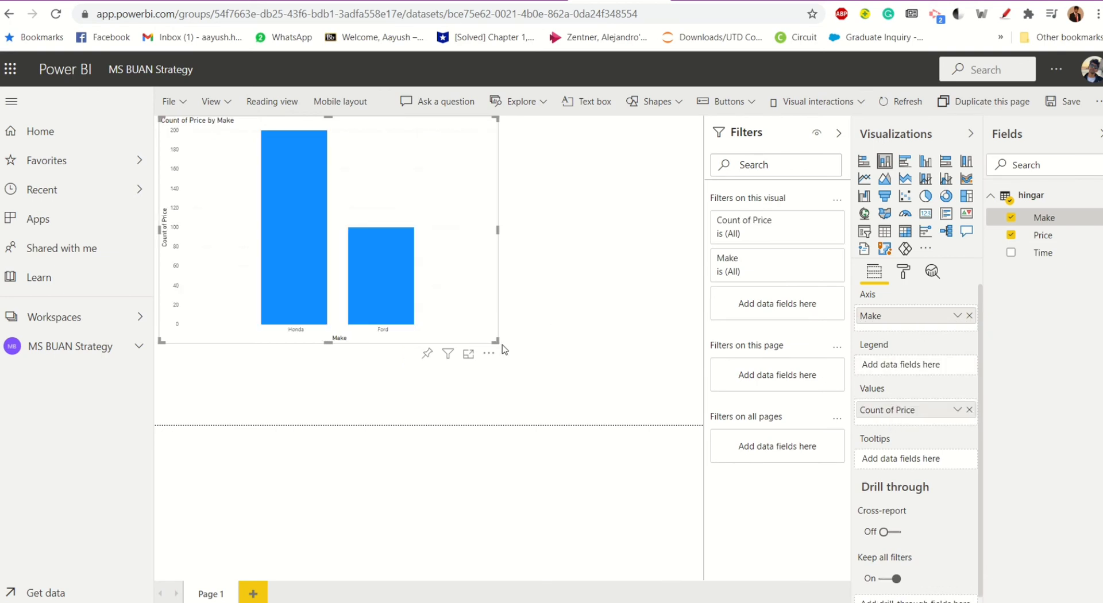
{"action": "left_click_drag", "start_coordinate": [495, 343], "coordinate": [562, 395]}
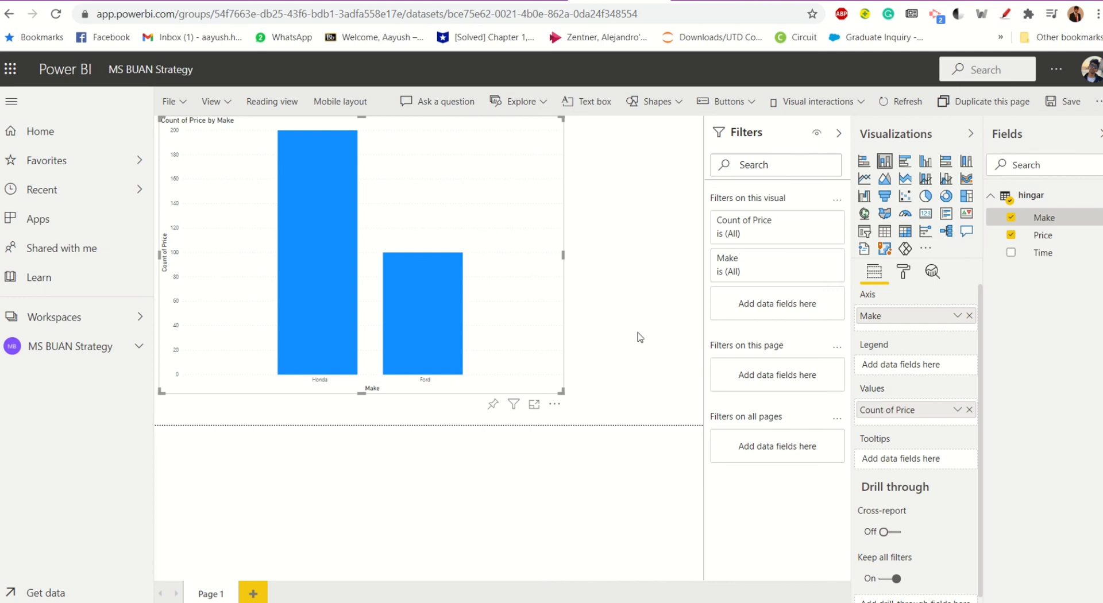
Glance at the SampleSender code in Visual Studio and come back to the report.
{"action": "key", "text": "alt+Tab"}
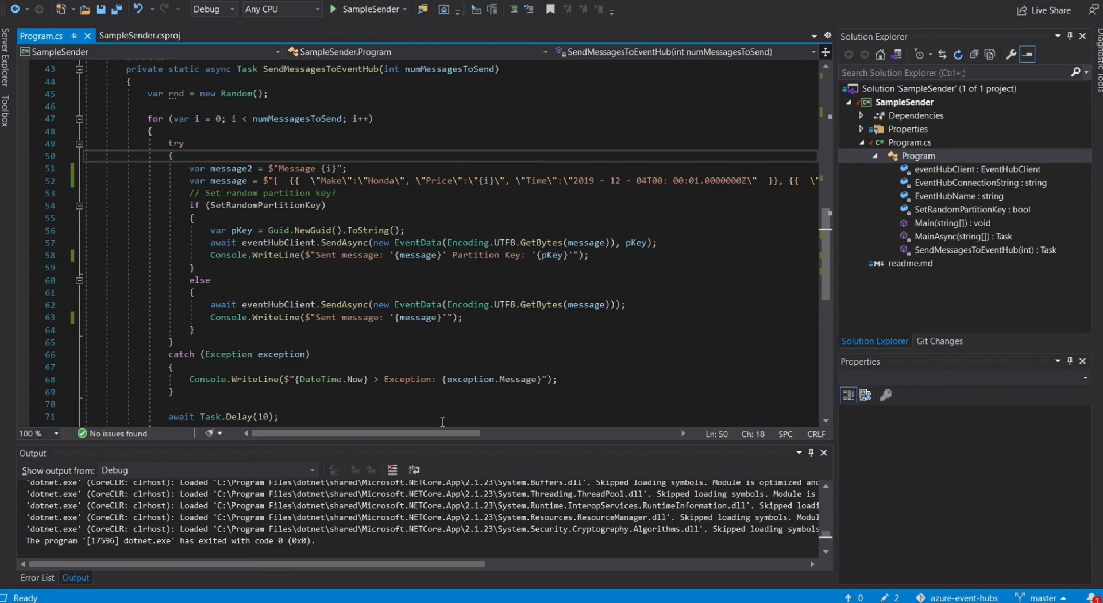
{"action": "left_click_drag", "start_coordinate": [442, 434], "coordinate": [561, 438]}
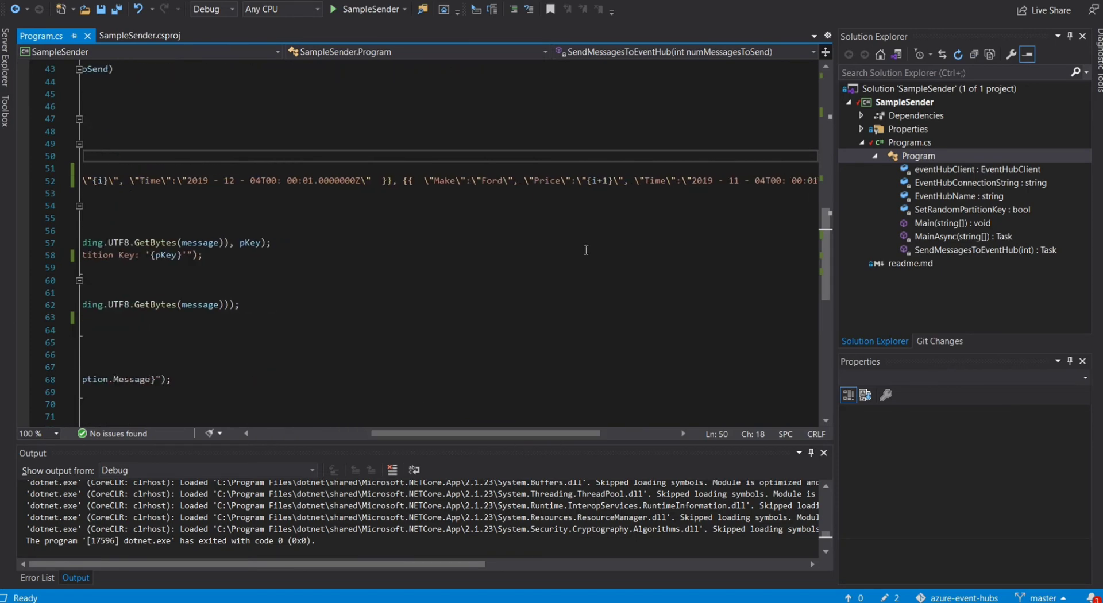
{"action": "key", "text": "alt+Tab"}
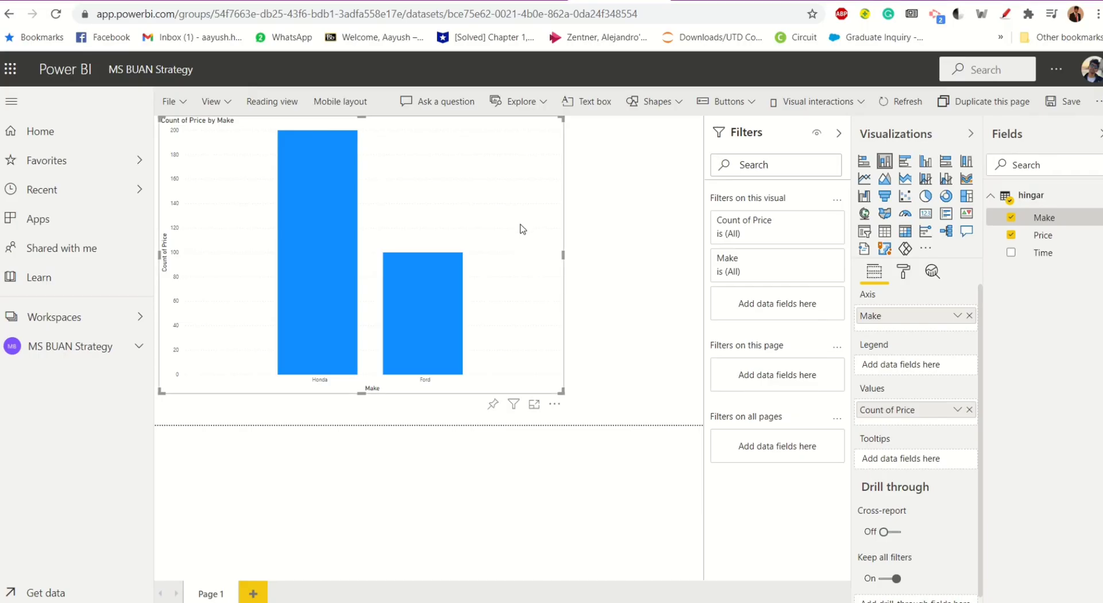
Try line and bar chart types, keep the stacked column chart, and return to the hingar job.
{"action": "left_click", "coordinate": [864, 179]}
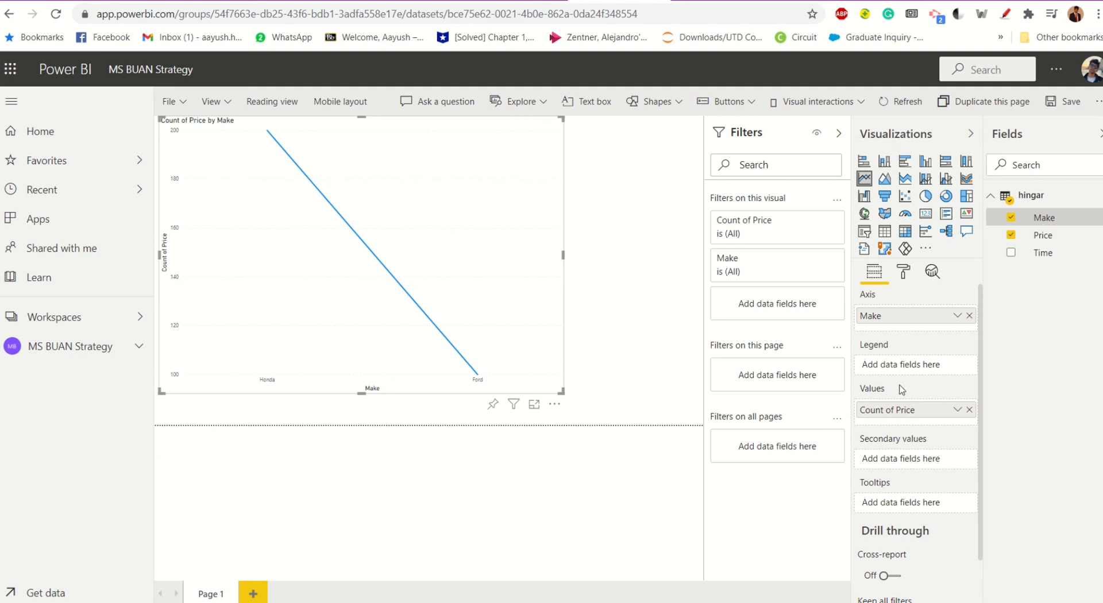
{"action": "left_click", "coordinate": [905, 162]}
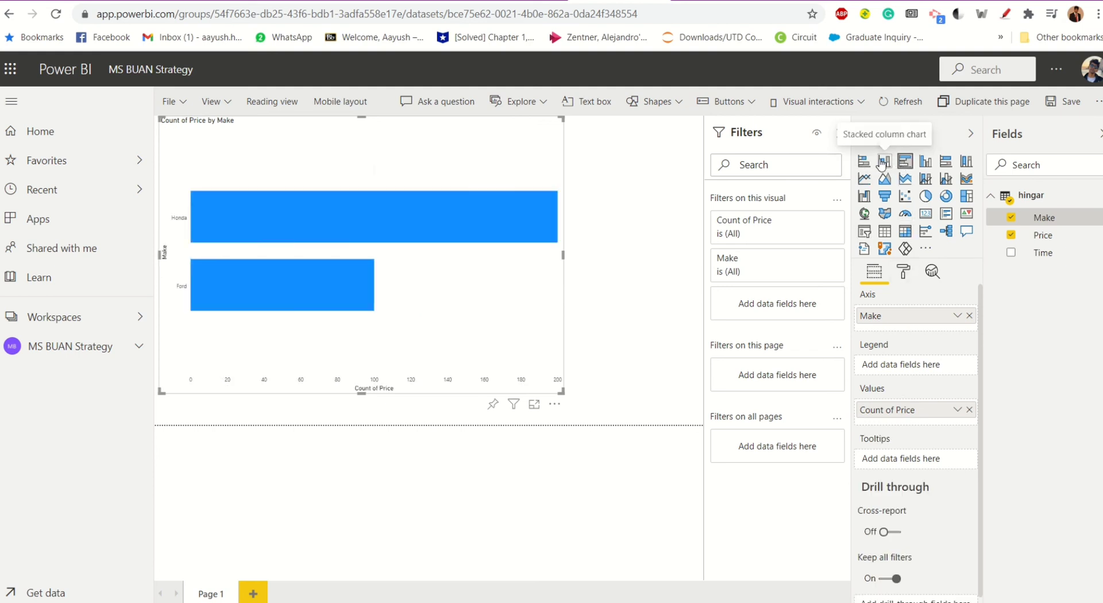
{"action": "left_click", "coordinate": [879, 163]}
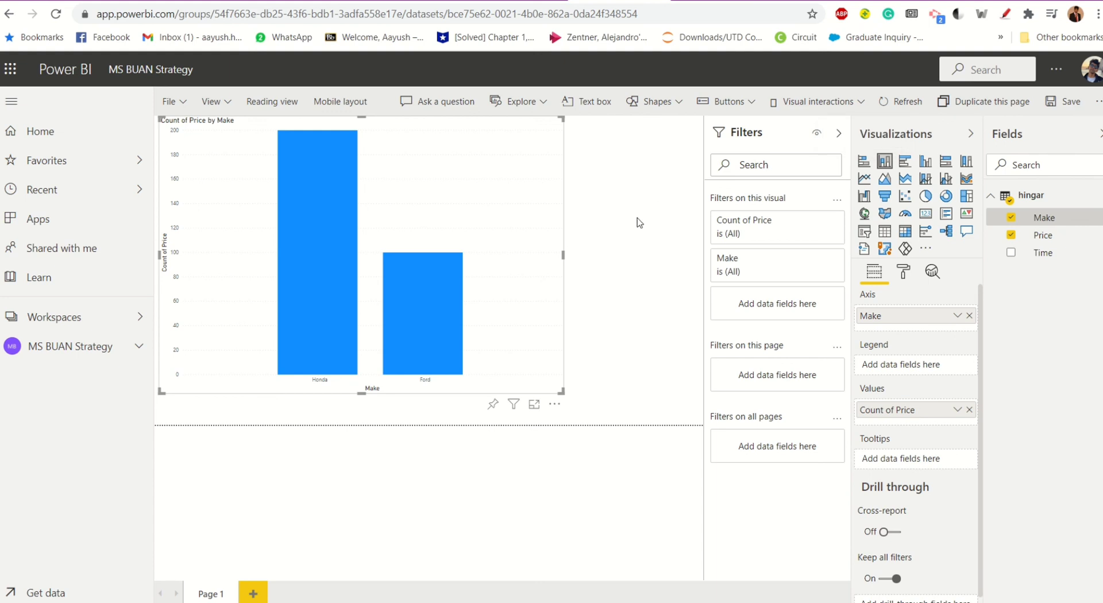
{"action": "key", "text": "alt+Tab"}
{"action": "key", "text": "Tab"}
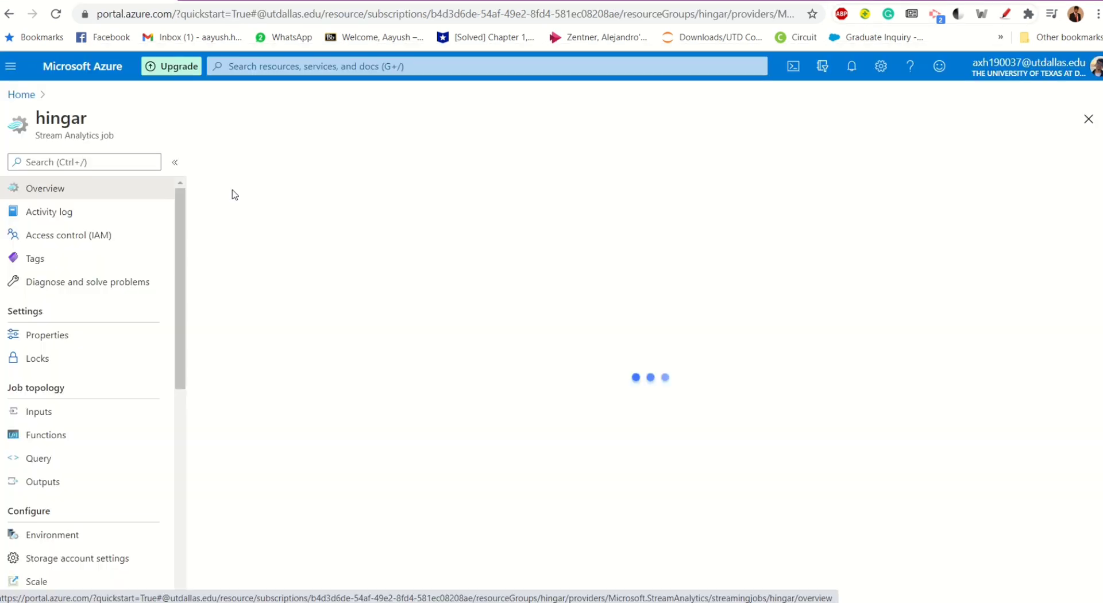
Review the hingar job's Outputs and Query pages, then return to the Power BI chart.
{"action": "scroll", "coordinate": [109, 310], "scroll_direction": "down", "scroll_amount": 3}
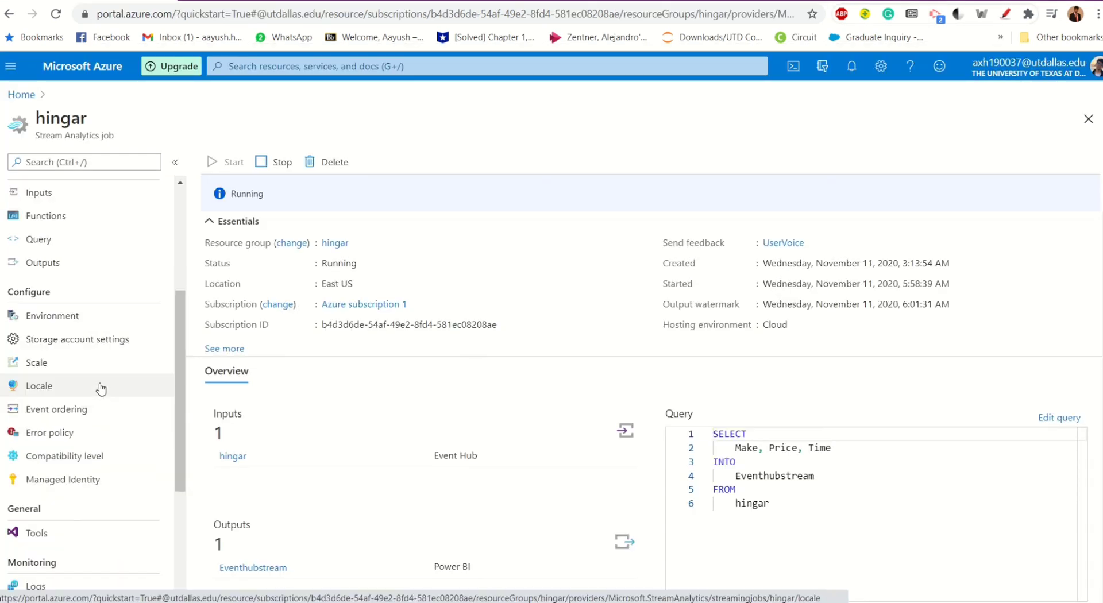
{"action": "left_click", "coordinate": [115, 270]}
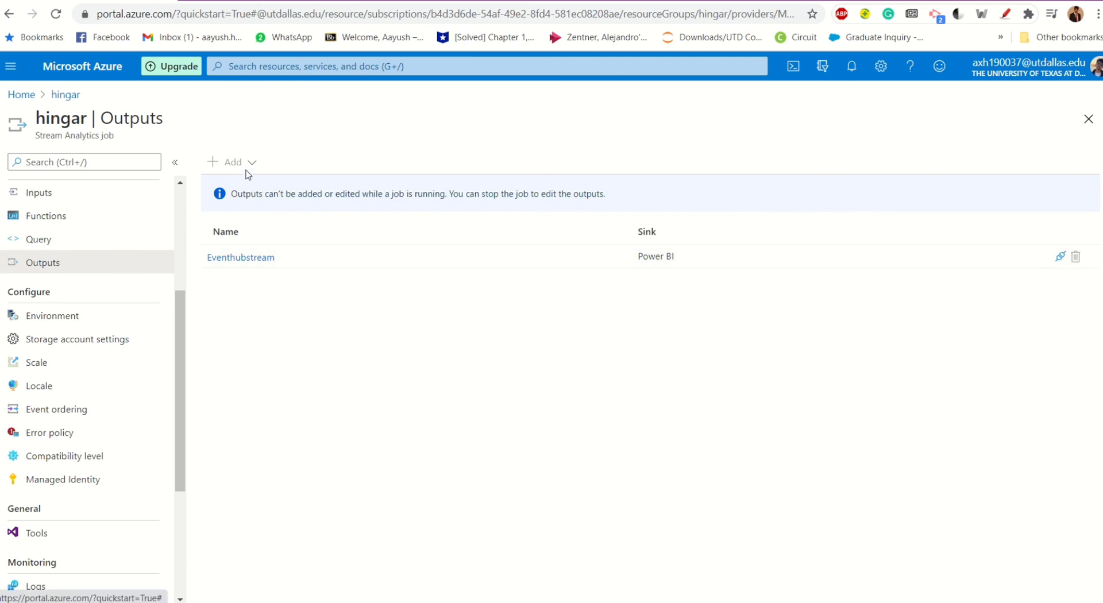
{"action": "left_click", "coordinate": [116, 241]}
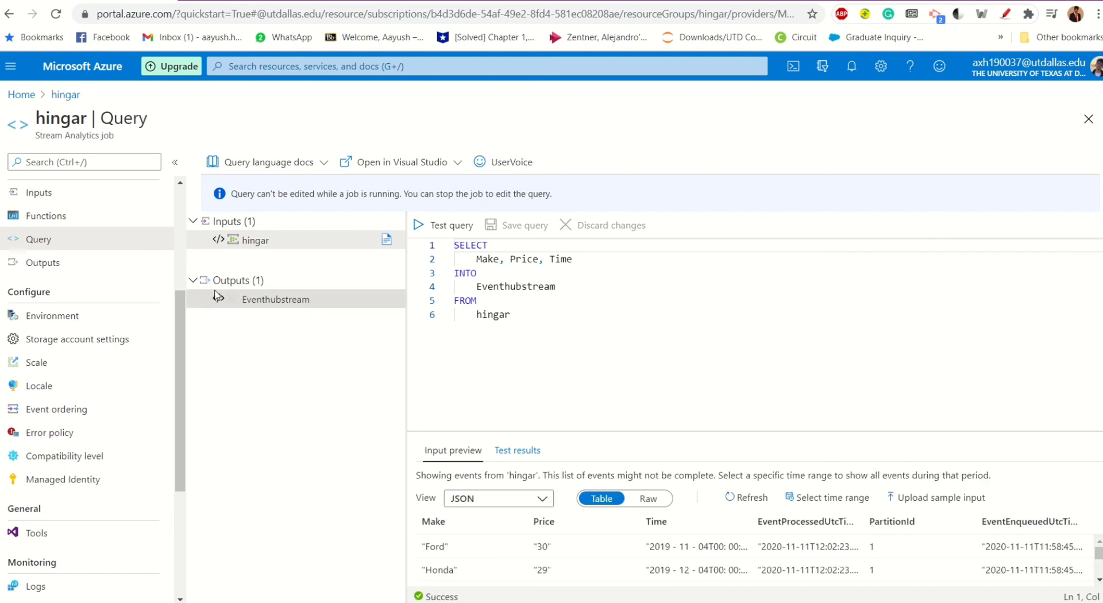
{"action": "key", "text": "alt+Tab"}
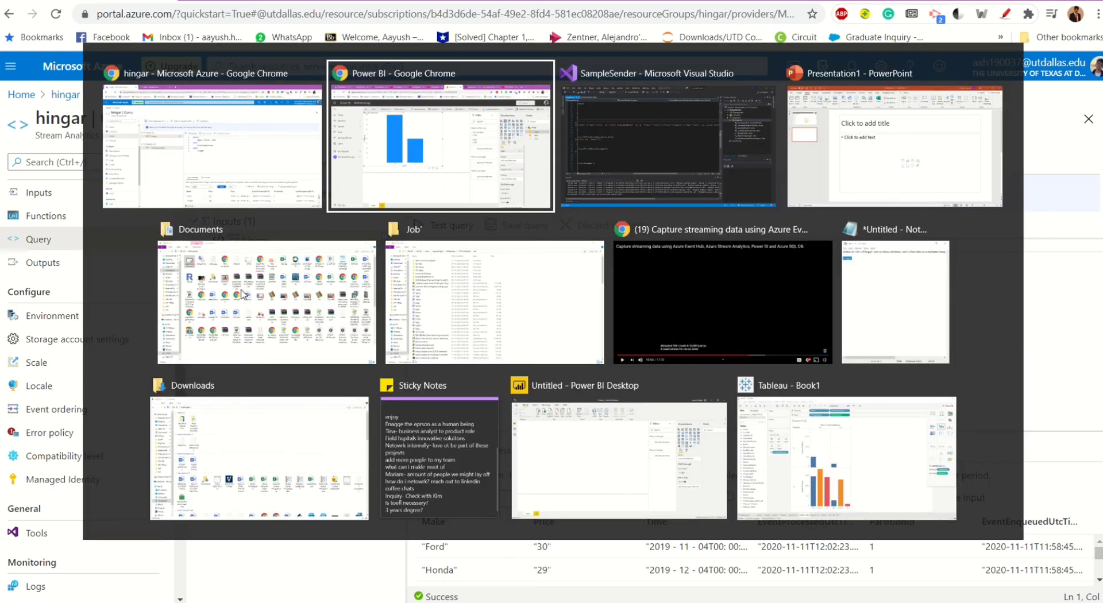
{"action": "key", "text": "alt+Tab"}
{"action": "key", "text": "Tab"}
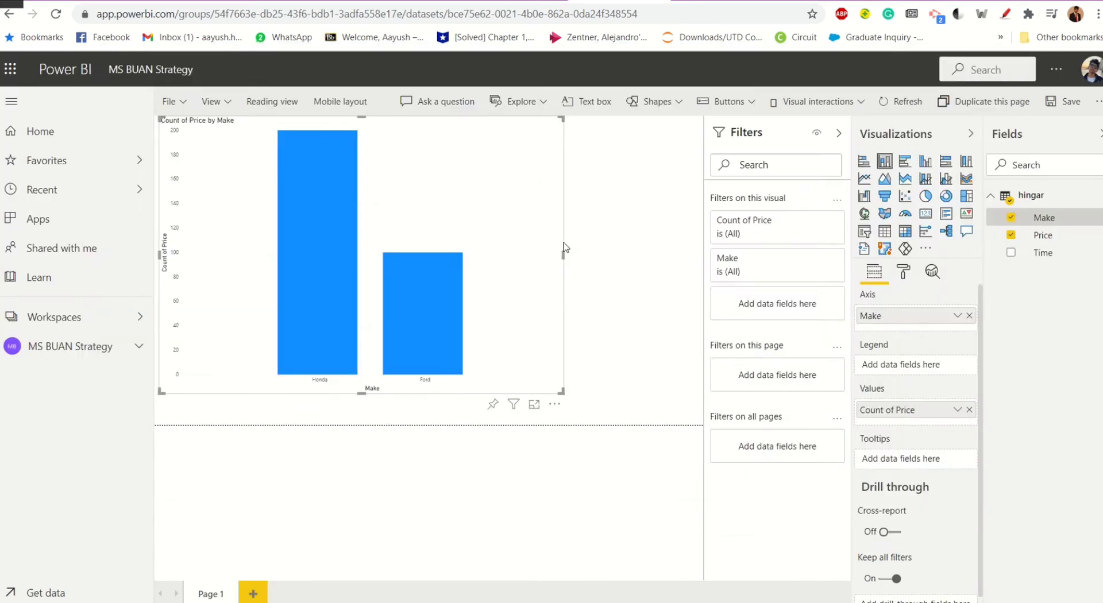